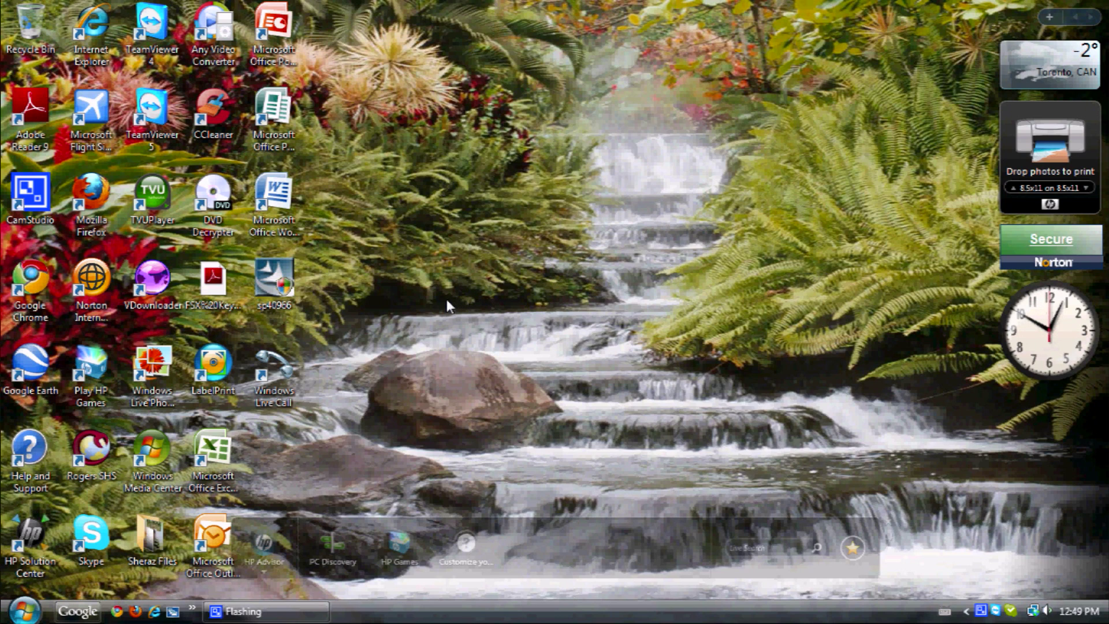
# Launch VDownloader from the desktop and start Internet Explorer from the taskbar
pyautogui.doubleClick(154, 279)
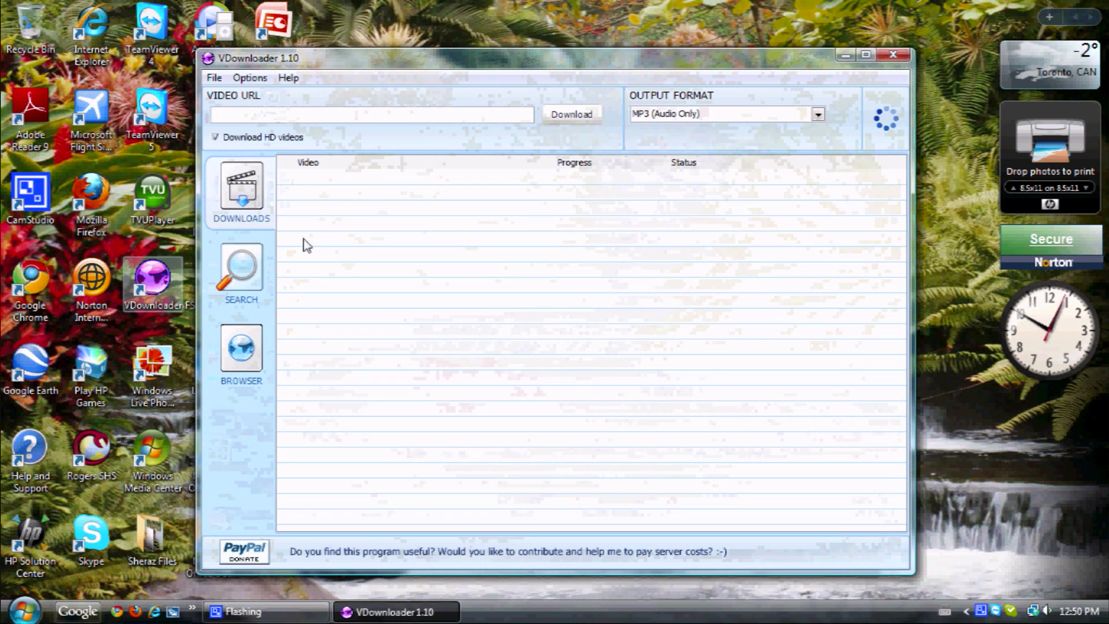
pyautogui.click(155, 612)
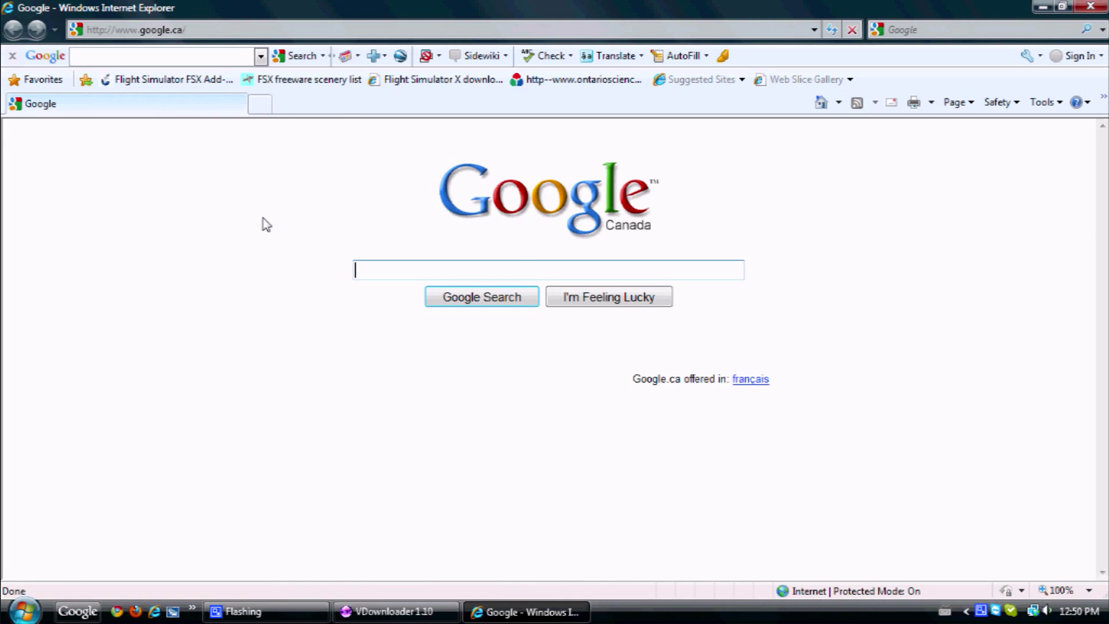
# Go to YouTube from Google's More menu and show the techguy3000 channel's uploaded videos
pyautogui.click(286, 129)
pyautogui.click(304, 227)
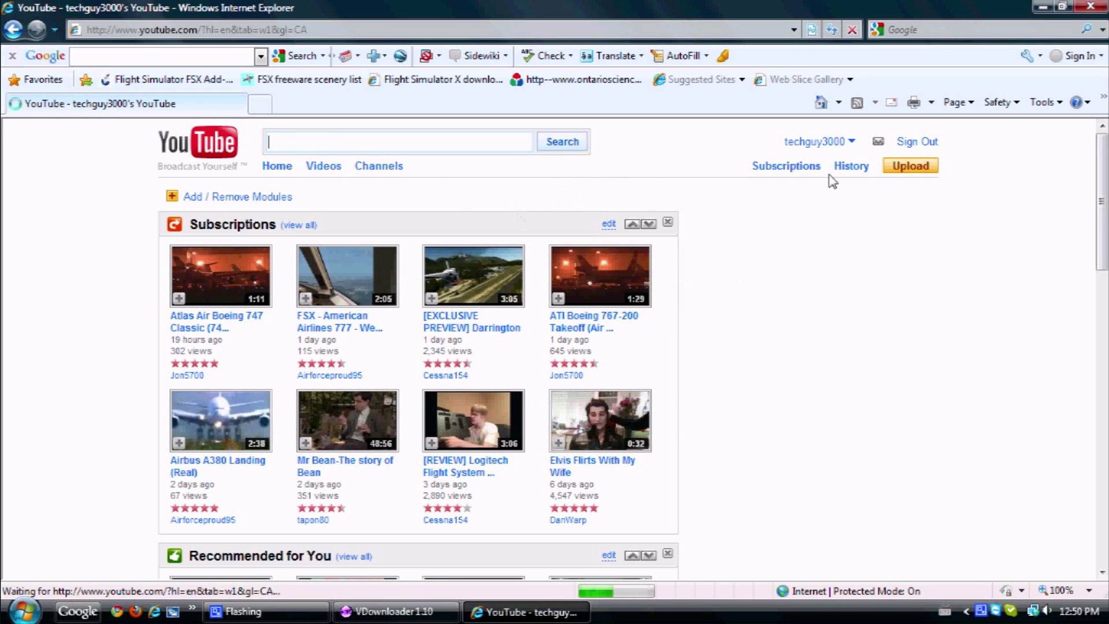
pyautogui.click(814, 142)
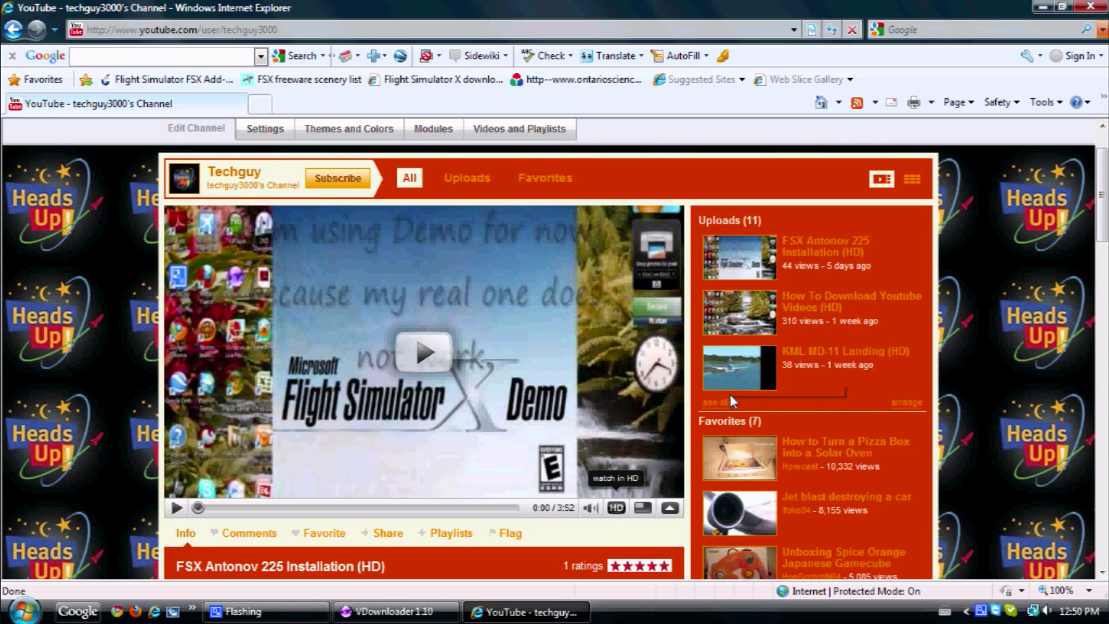
pyautogui.click(724, 405)
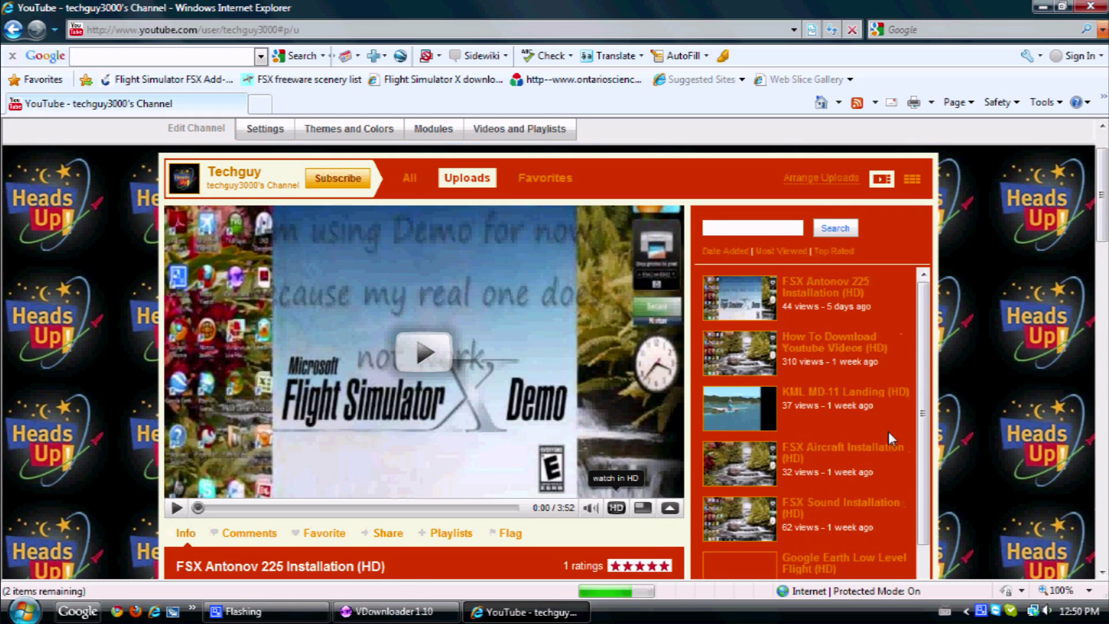
pyautogui.scroll(-3, 863, 416)
# After cancelling a save-link attempt, open the Space video in a new tab and close the channel tab
pyautogui.rightClick(745, 447)
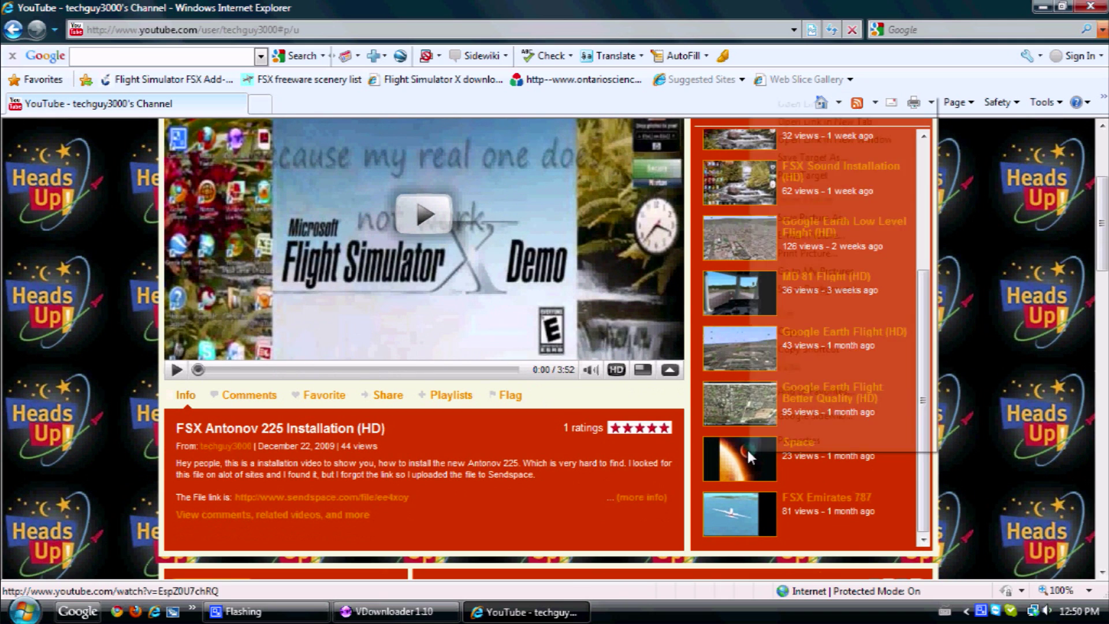
pyautogui.click(819, 157)
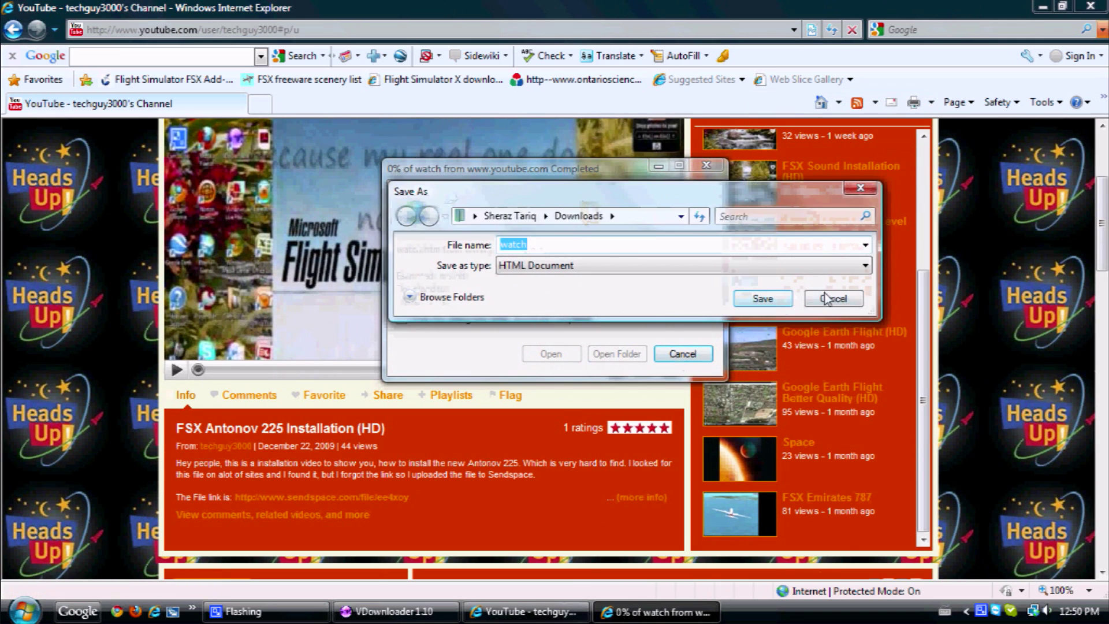
pyautogui.click(832, 299)
pyautogui.rightClick(758, 455)
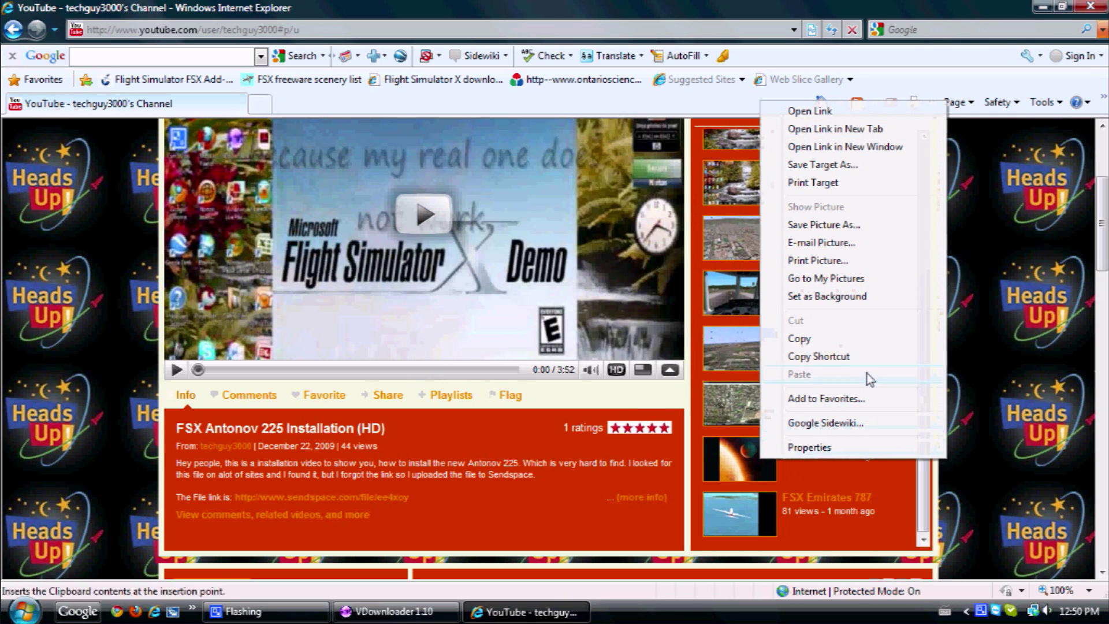
pyautogui.click(845, 128)
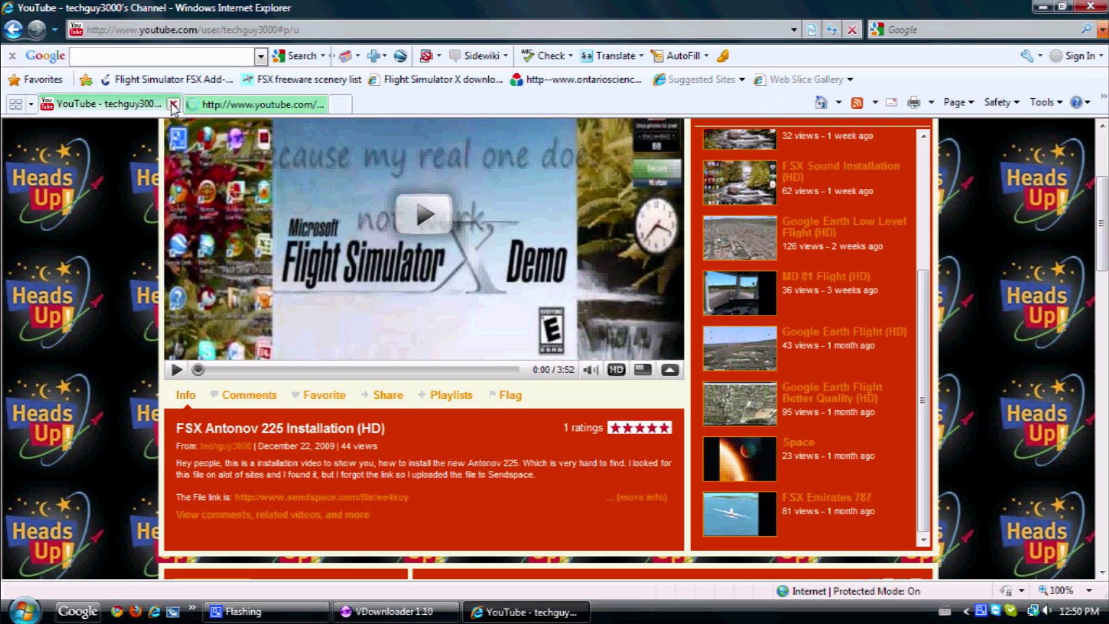
pyautogui.click(173, 104)
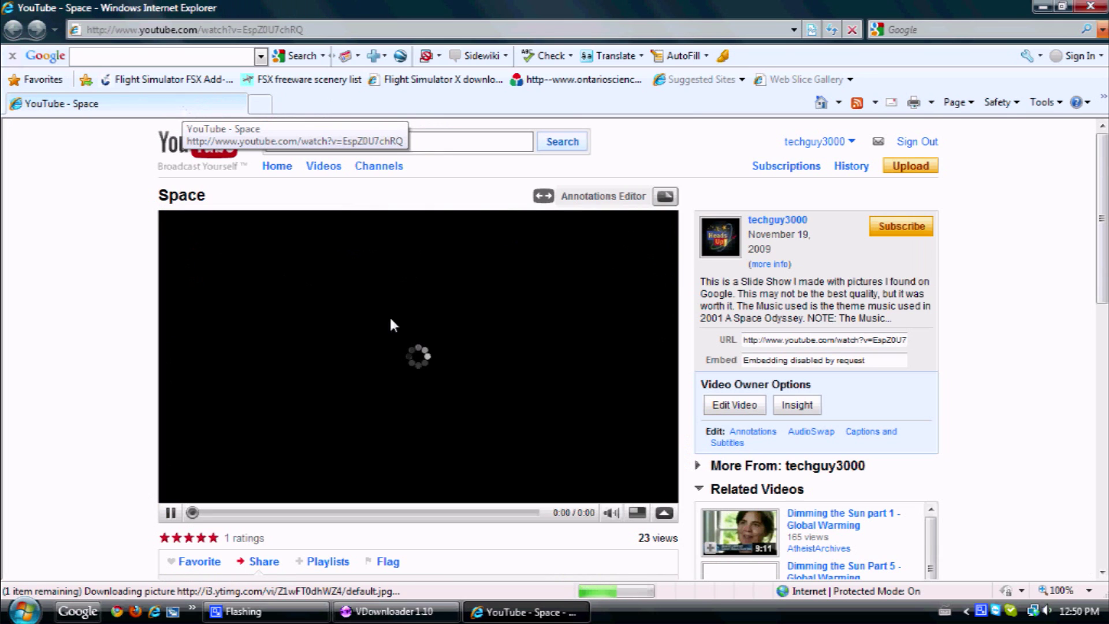
# Pause the Space video and copy its web address from the address bar
pyautogui.click(410, 365)
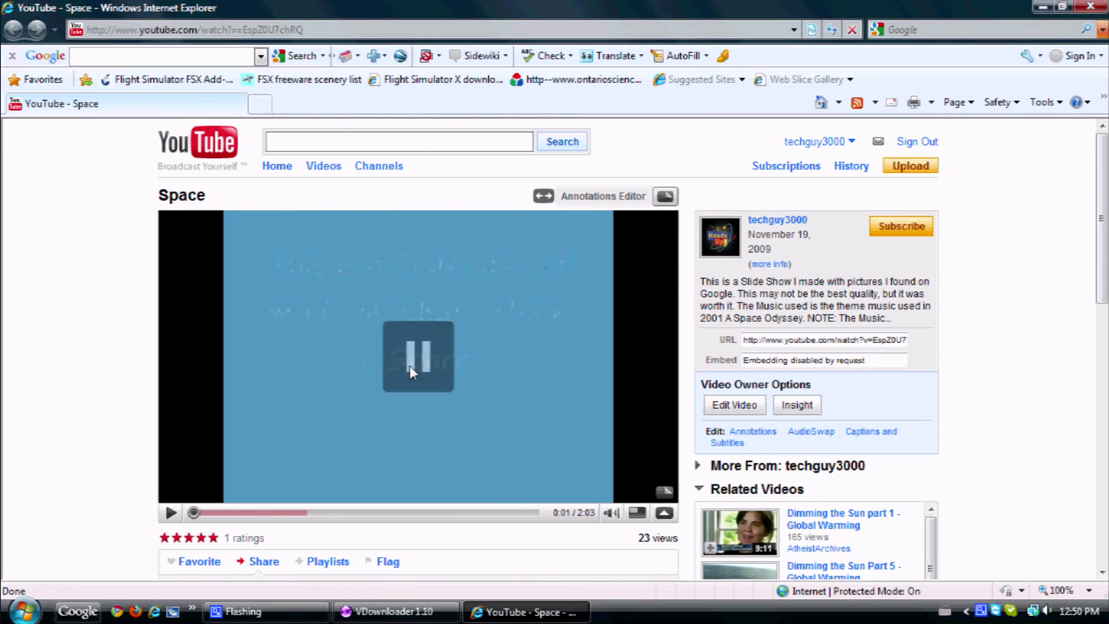
pyautogui.click(307, 29)
pyautogui.rightClick(307, 29)
pyautogui.click(342, 83)
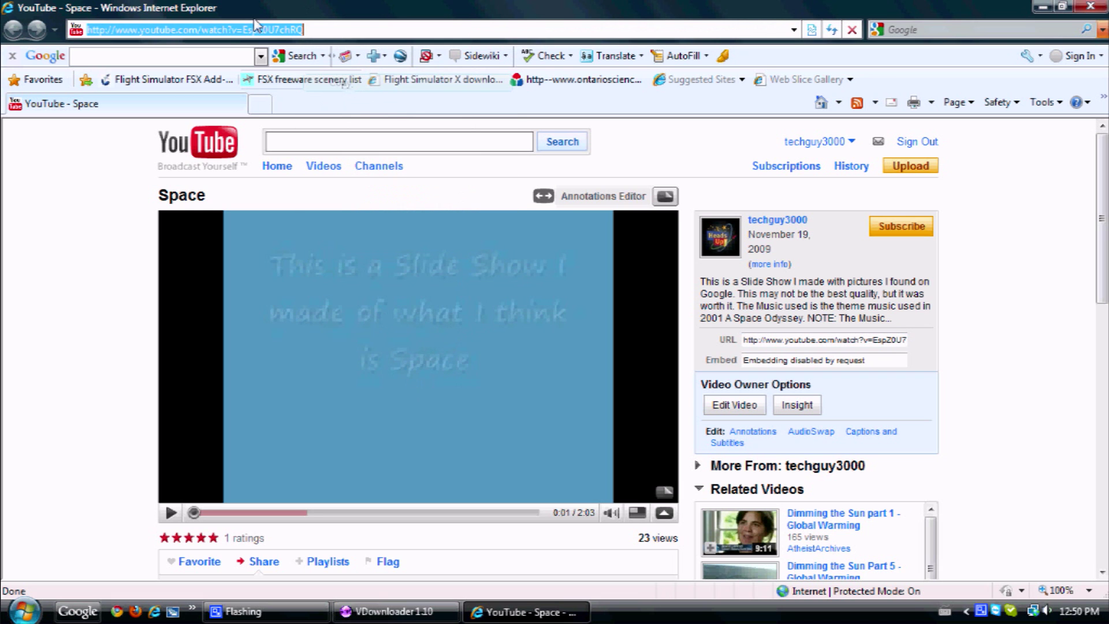
# In VDownloader, dismiss the Invalid URL message and replace the Video URL with the copied Space address
pyautogui.click(1037, 8)
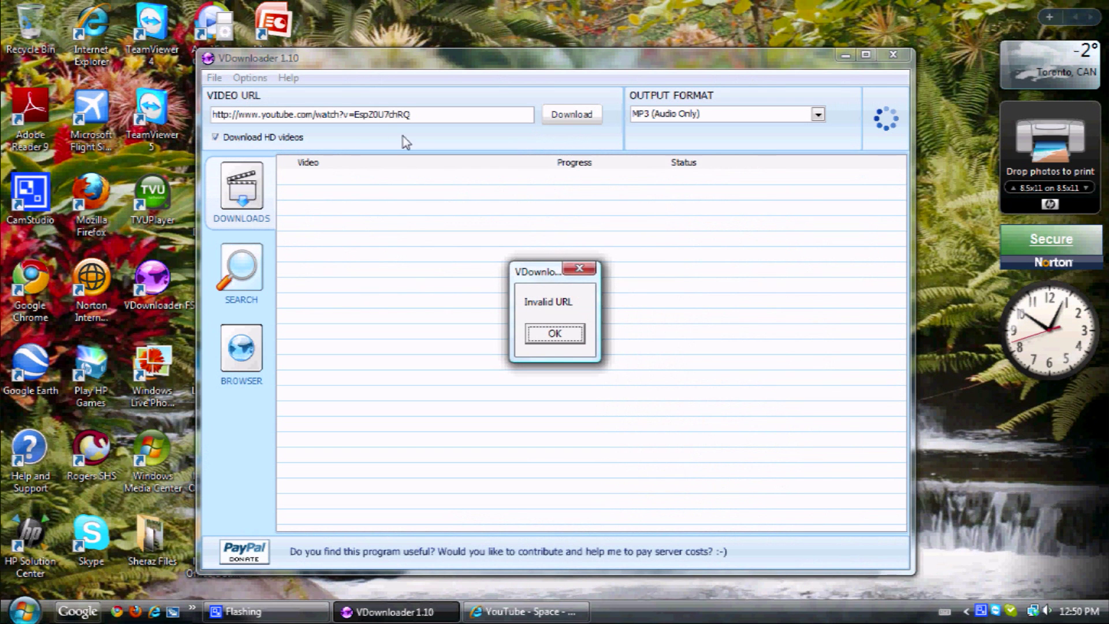
pyautogui.click(556, 335)
pyautogui.doubleClick(401, 114)
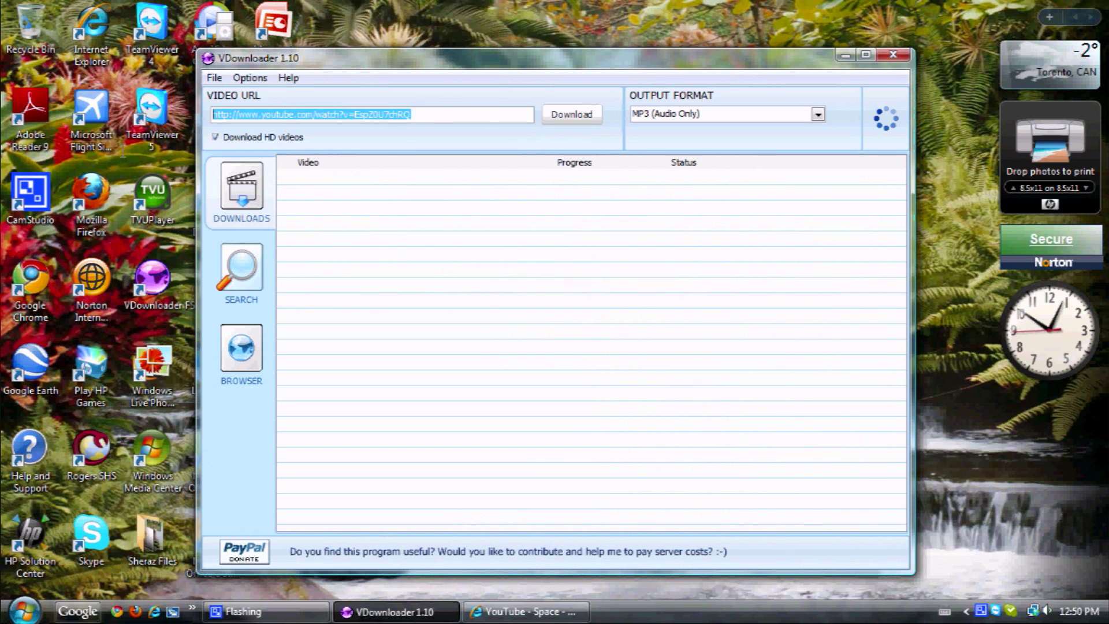
pyautogui.press('Delete')
pyautogui.rightClick(252, 114)
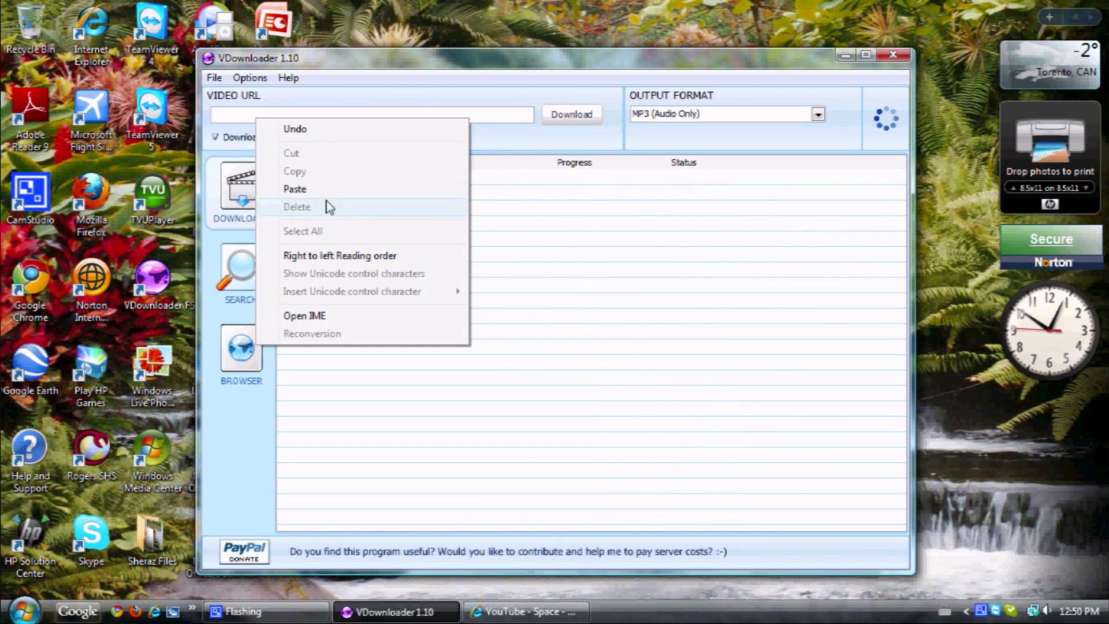
pyautogui.click(321, 190)
# Set output format to PSP COMPATIBLE, attempt the download, dismiss the Invalid URL error and close VDownloader
pyautogui.click(818, 115)
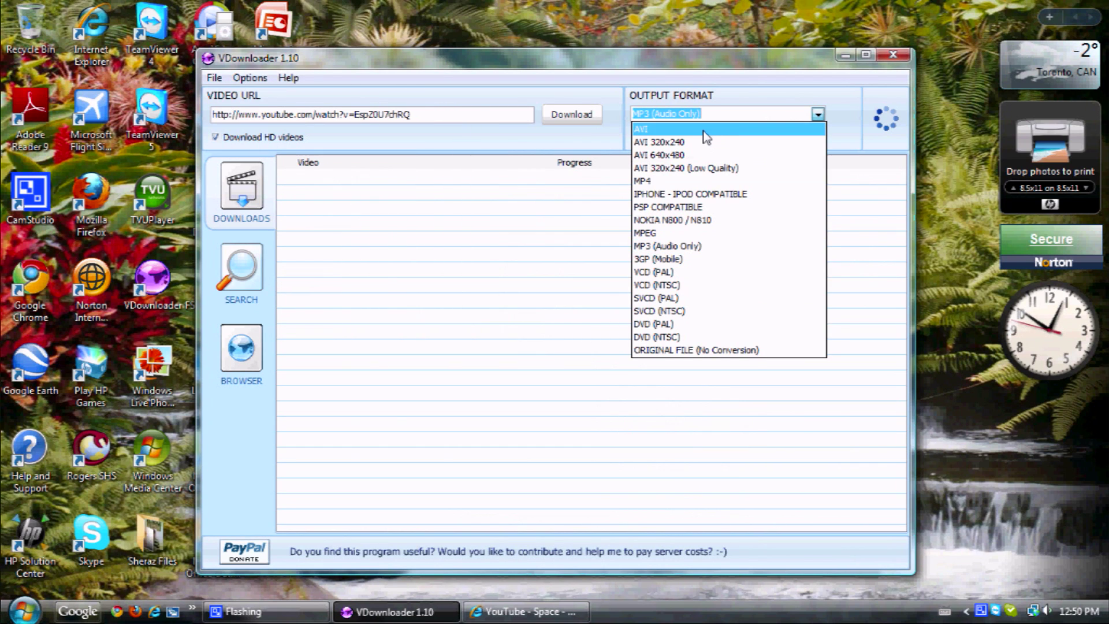
pyautogui.click(673, 209)
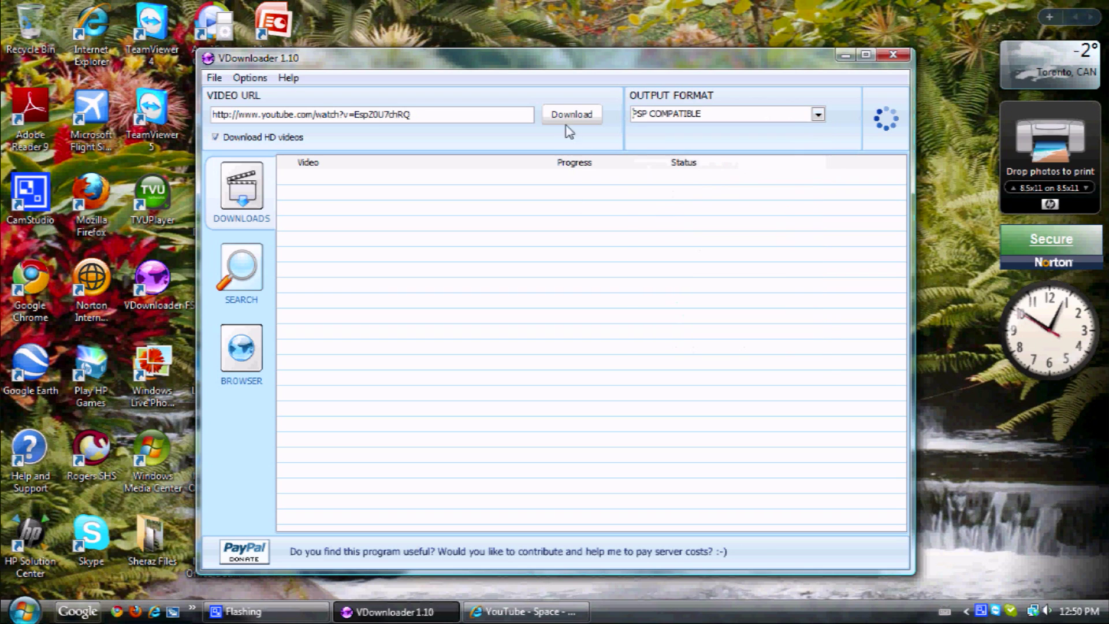
pyautogui.click(571, 114)
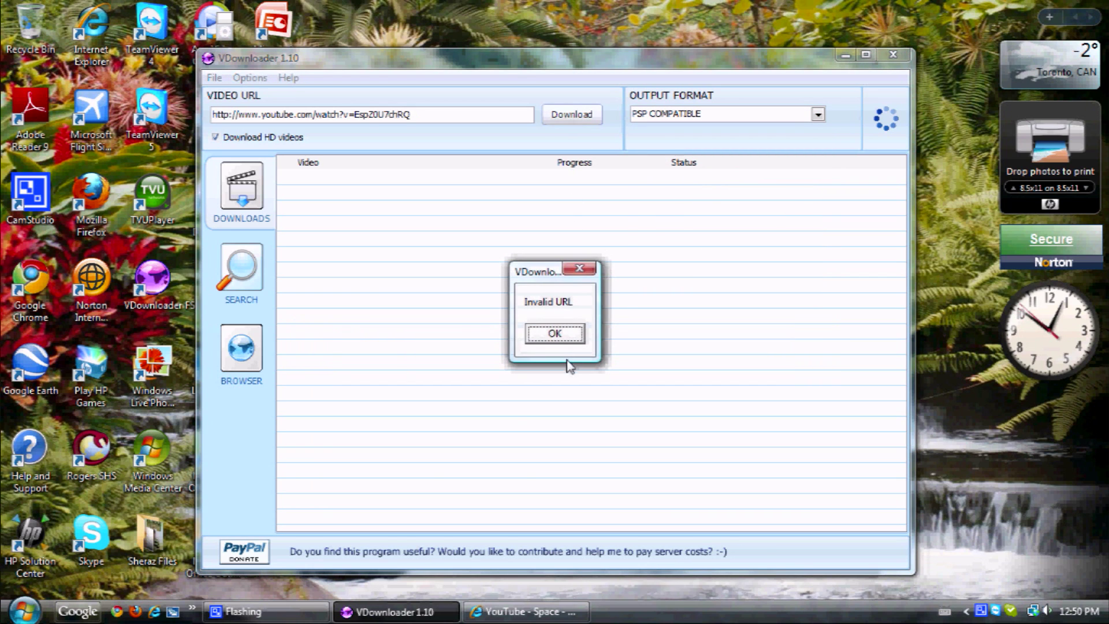
pyautogui.click(554, 333)
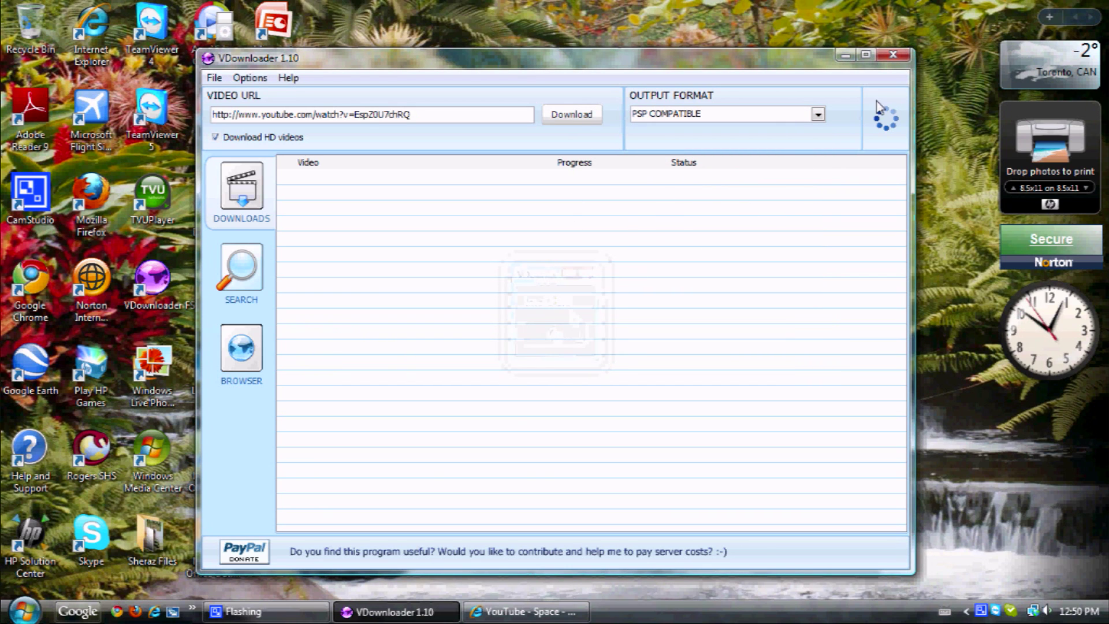
pyautogui.click(893, 57)
# Close the YouTube browser window from its taskbar button
pyautogui.rightClick(563, 76)
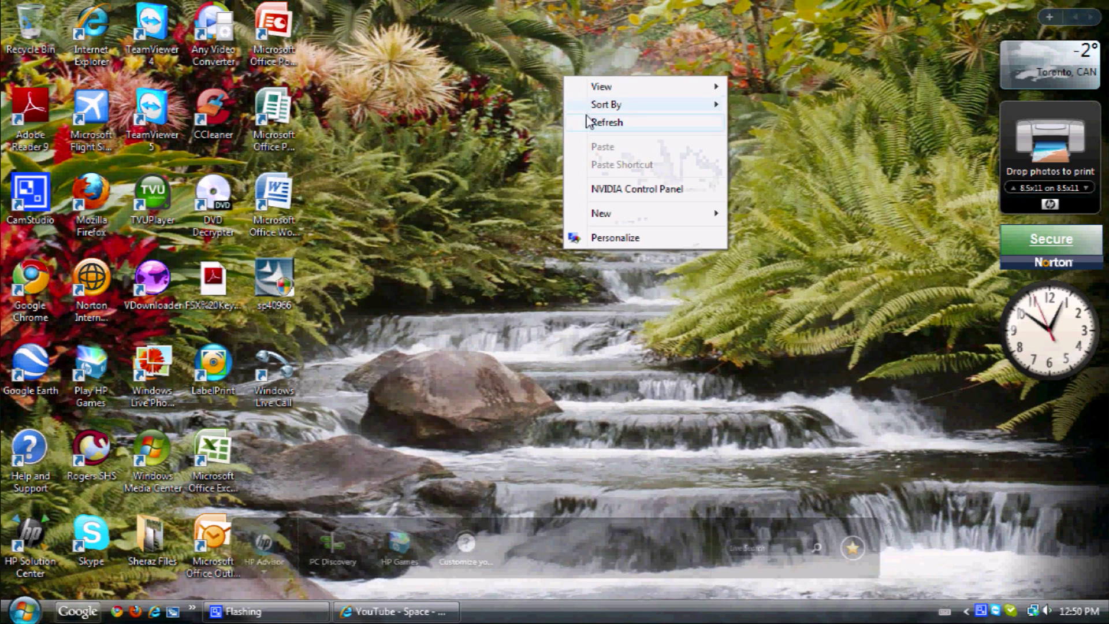
pyautogui.click(485, 364)
pyautogui.rightClick(388, 611)
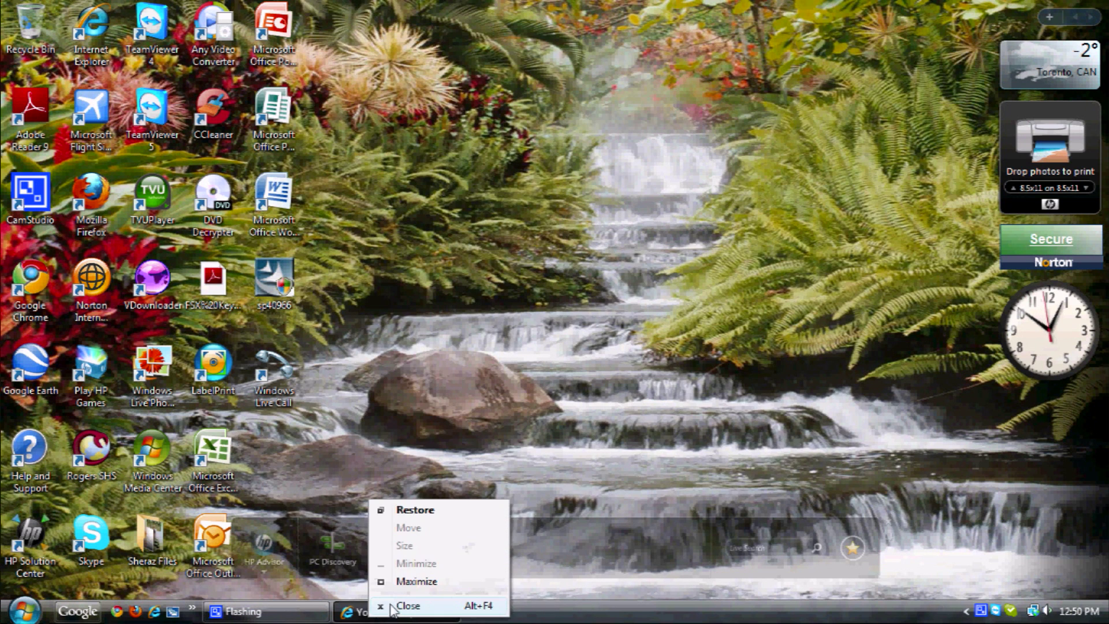
pyautogui.click(408, 606)
# Refresh the desktop and start a new Internet Explorer window
pyautogui.rightClick(450, 318)
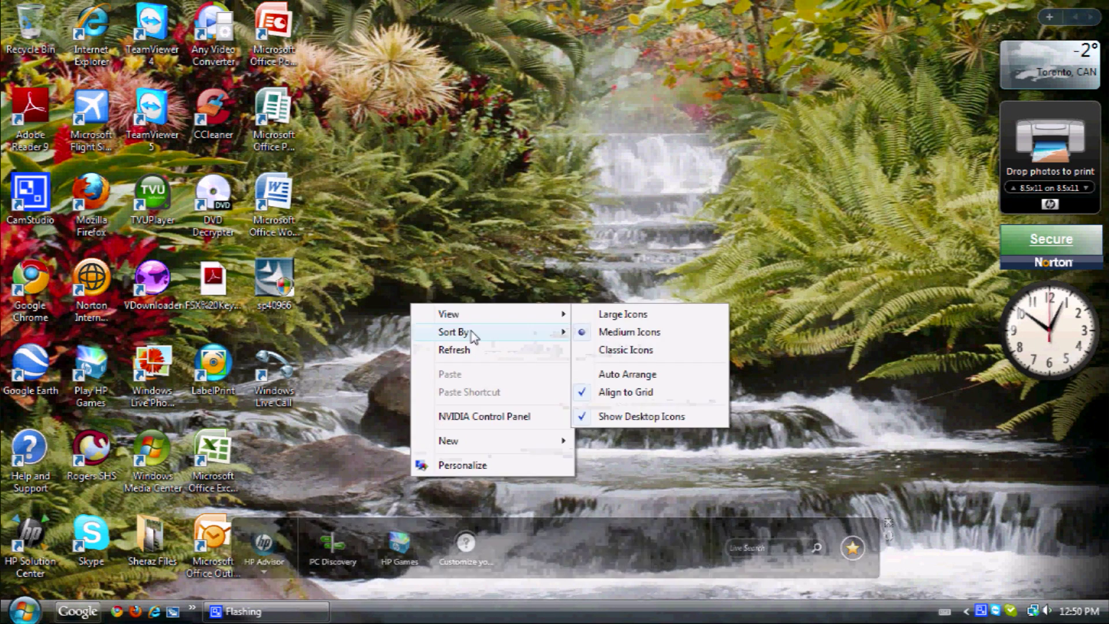
pyautogui.click(456, 350)
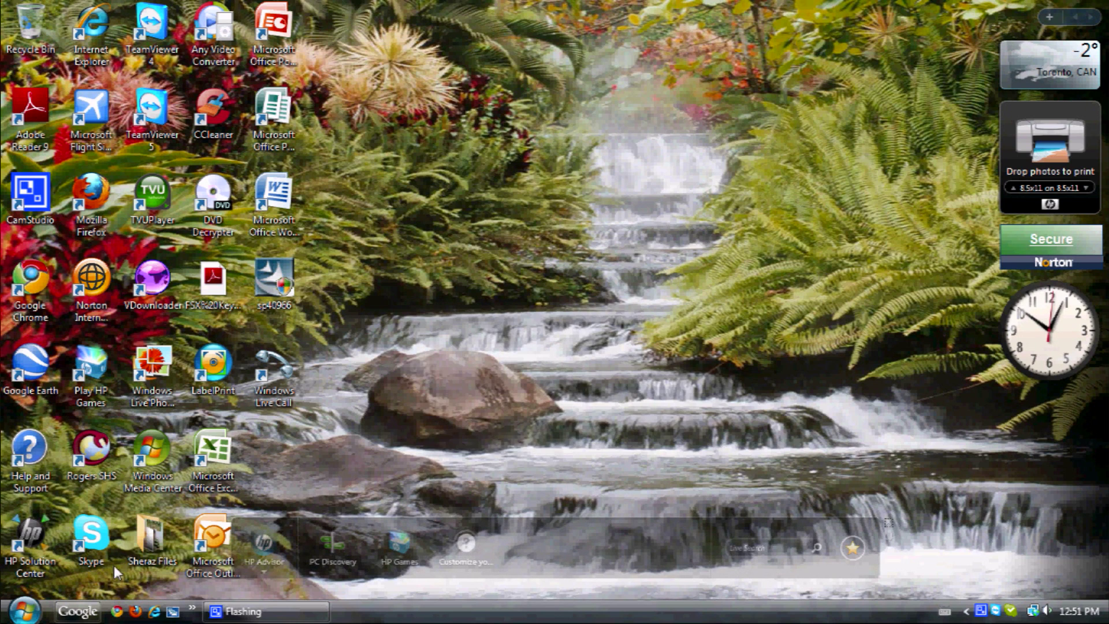
pyautogui.click(154, 612)
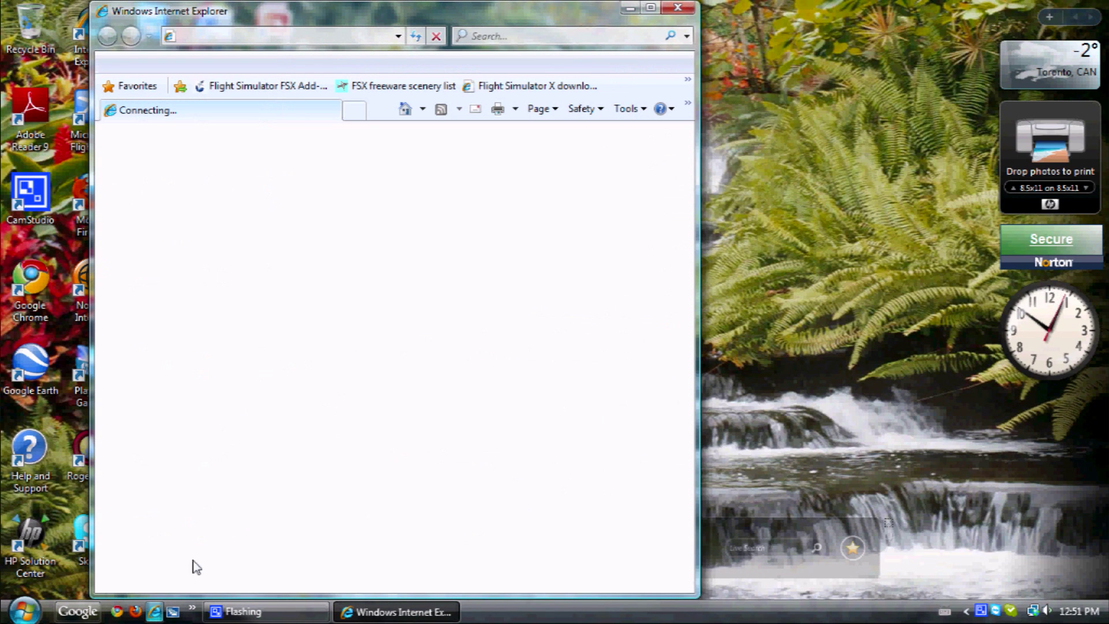
pyautogui.click(650, 11)
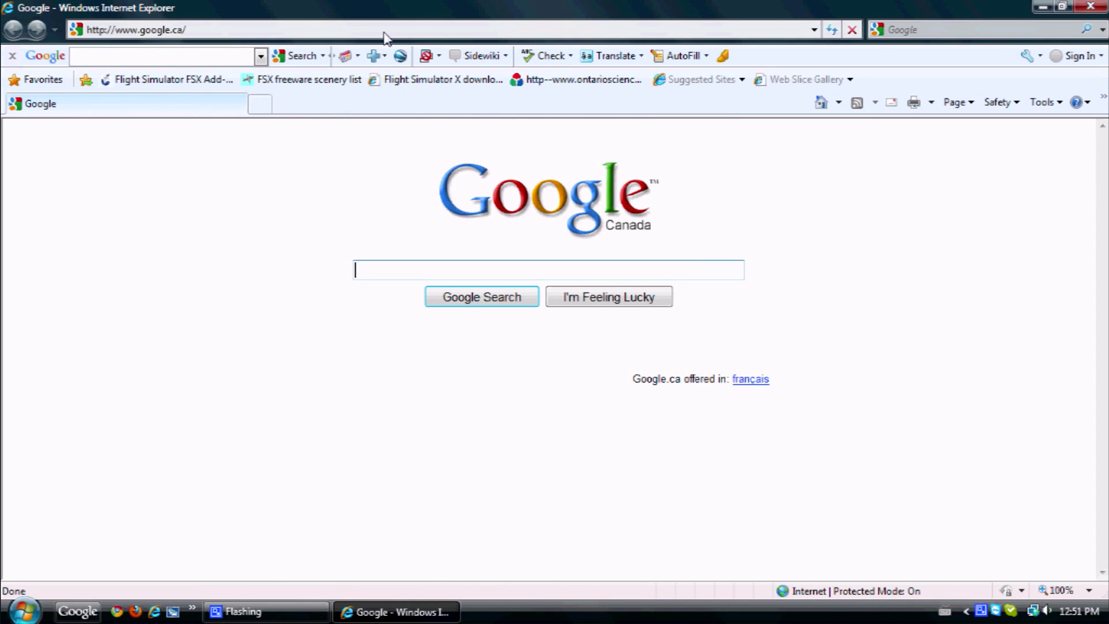
pyautogui.click(135, 30)
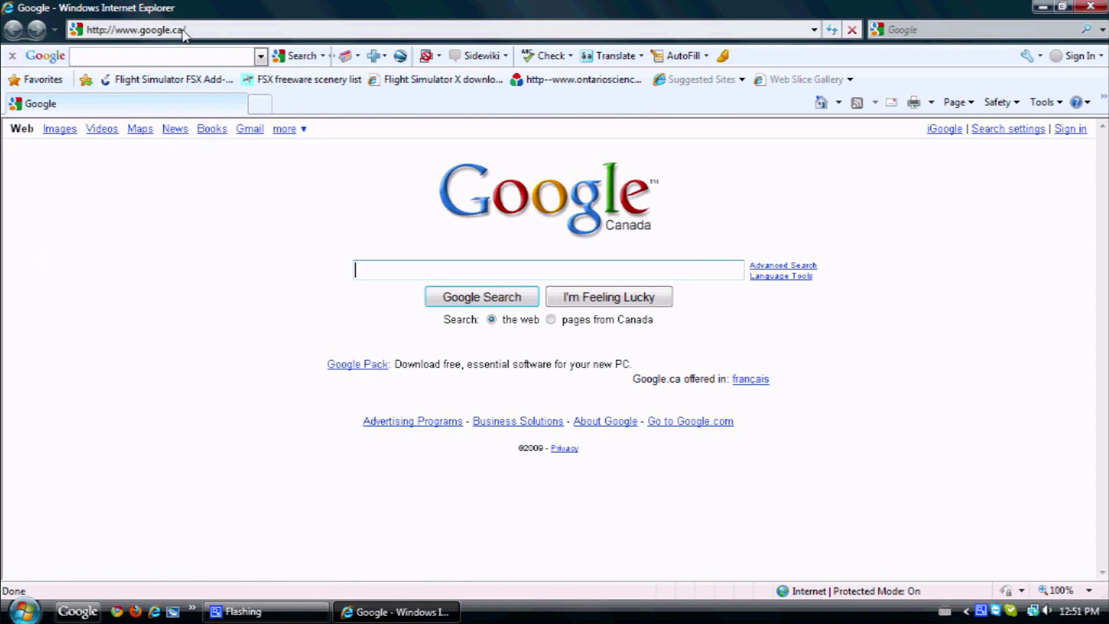
pyautogui.rightClick(135, 30)
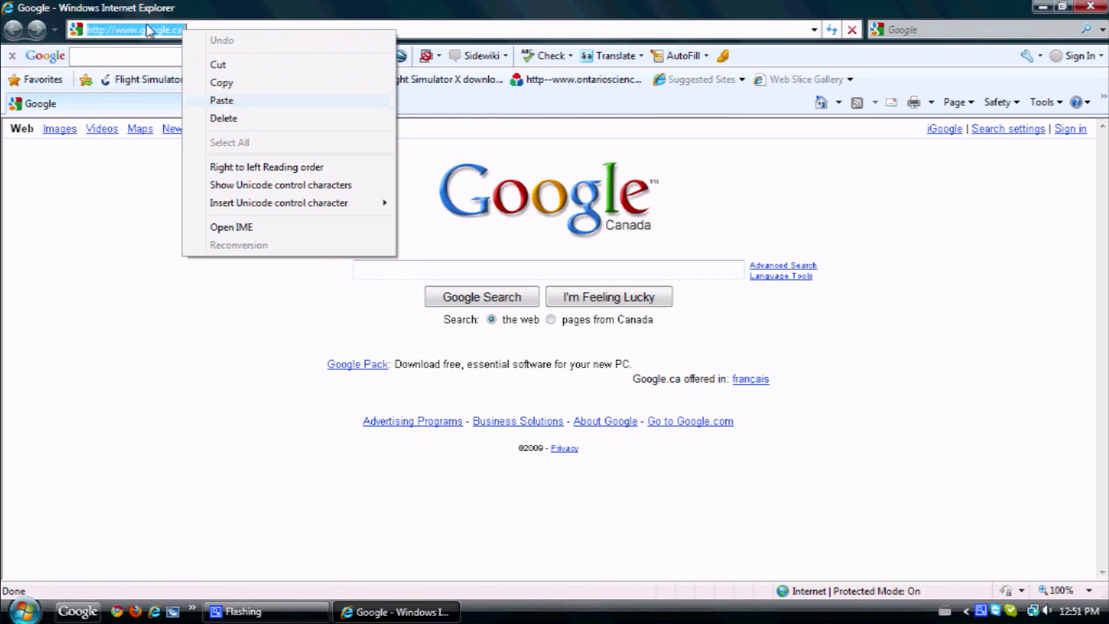
pyautogui.click(165, 28)
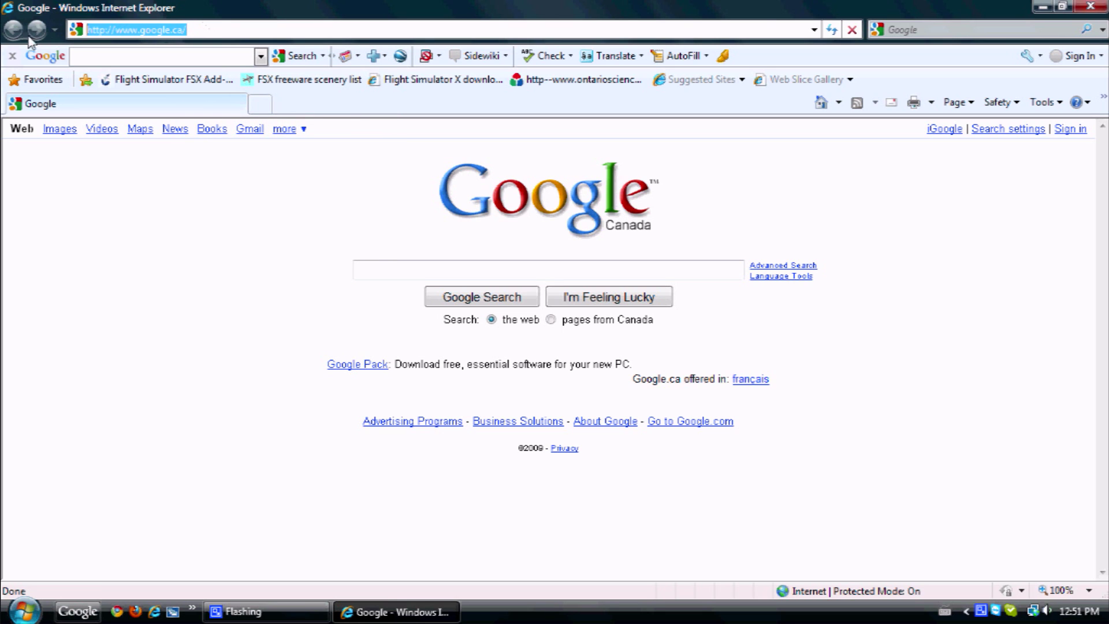
pyautogui.write('www.')
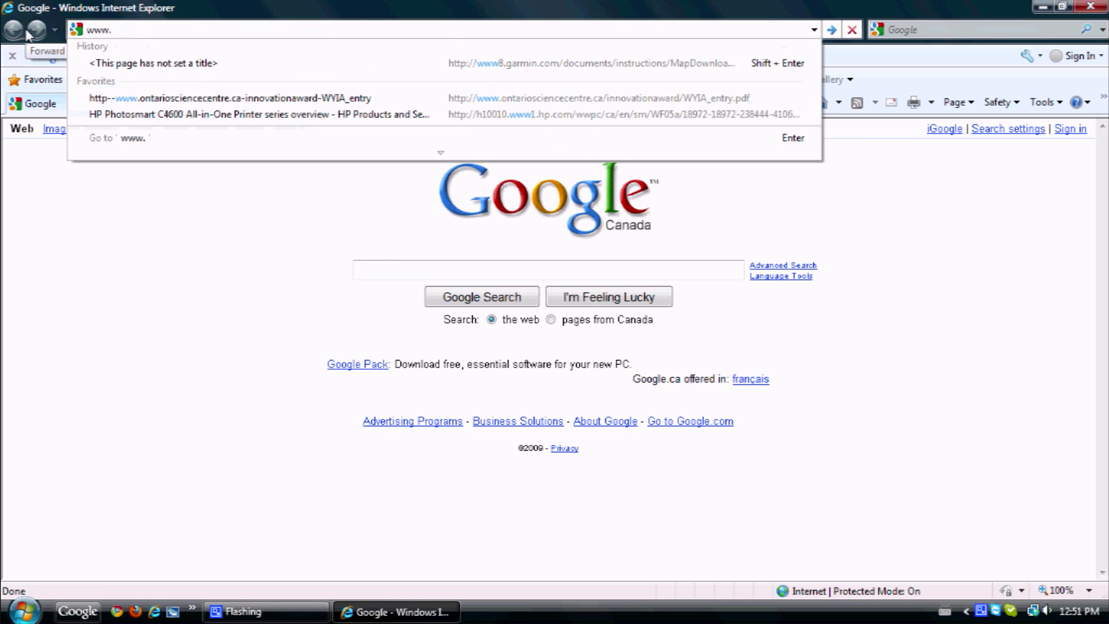
pyautogui.write('keepvid.com')
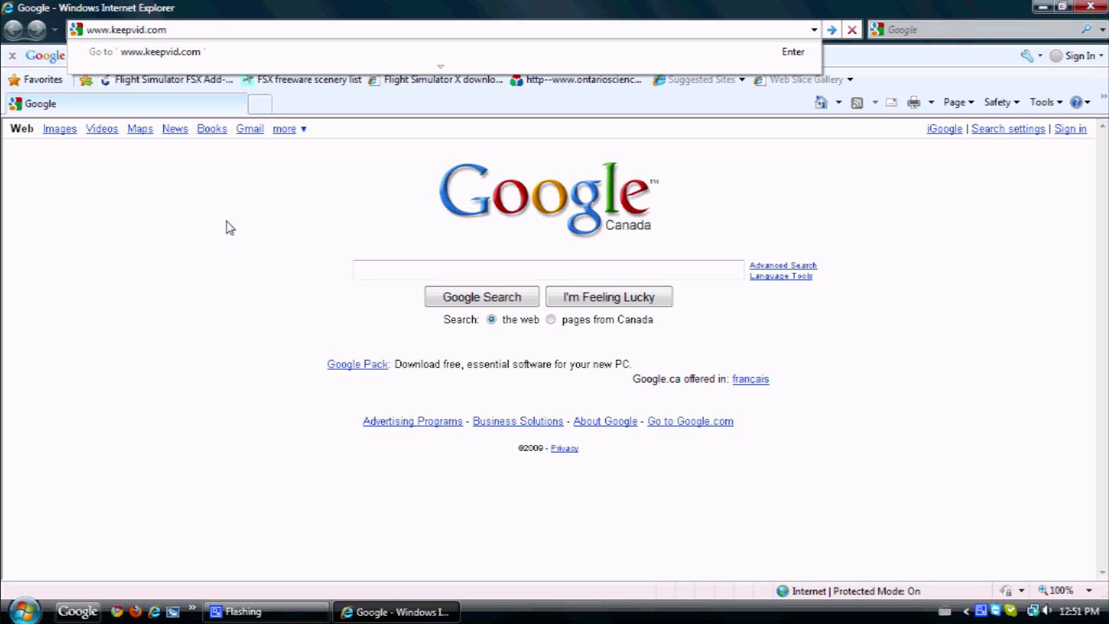
pyautogui.press('Return')
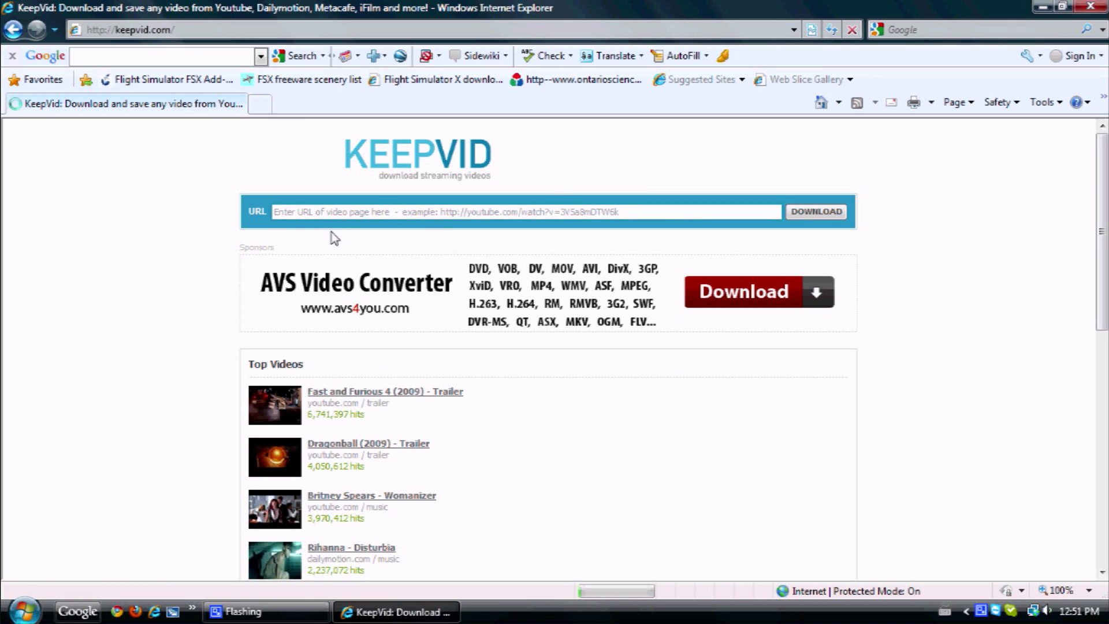
# Paste the Space video link into KeepVid's URL field and request its download links
pyautogui.click(352, 212)
pyautogui.rightClick(359, 215)
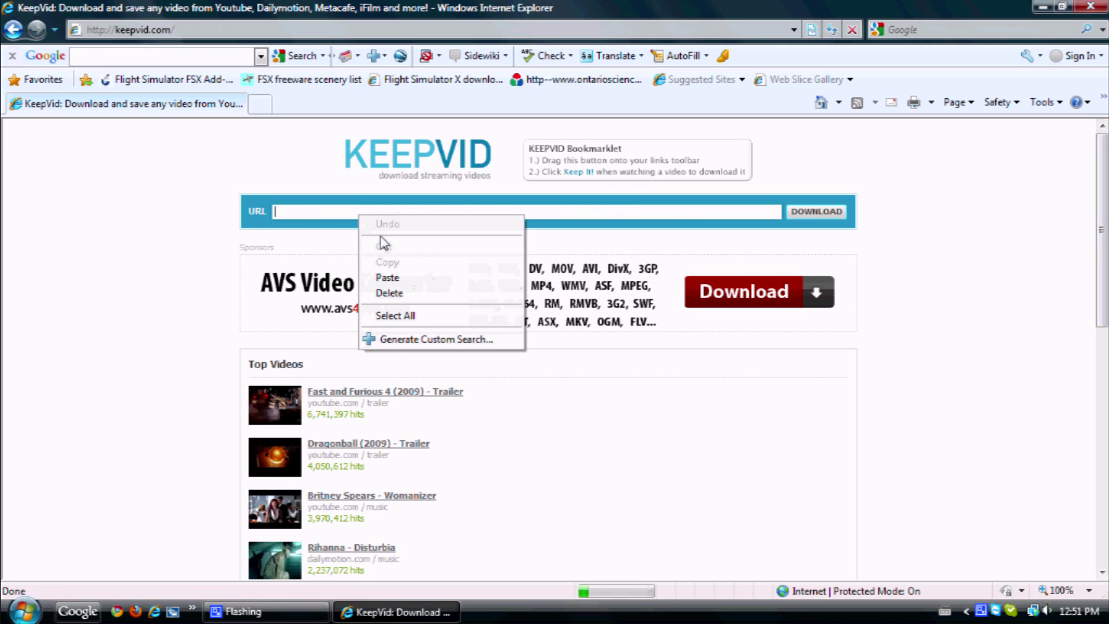
pyautogui.click(410, 279)
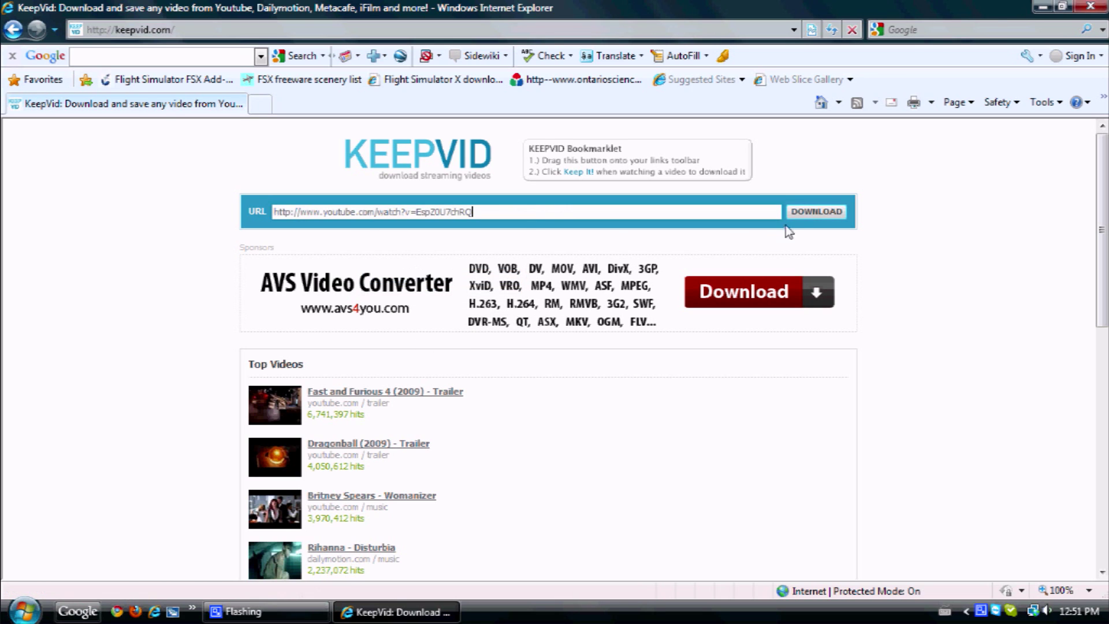
pyautogui.click(800, 210)
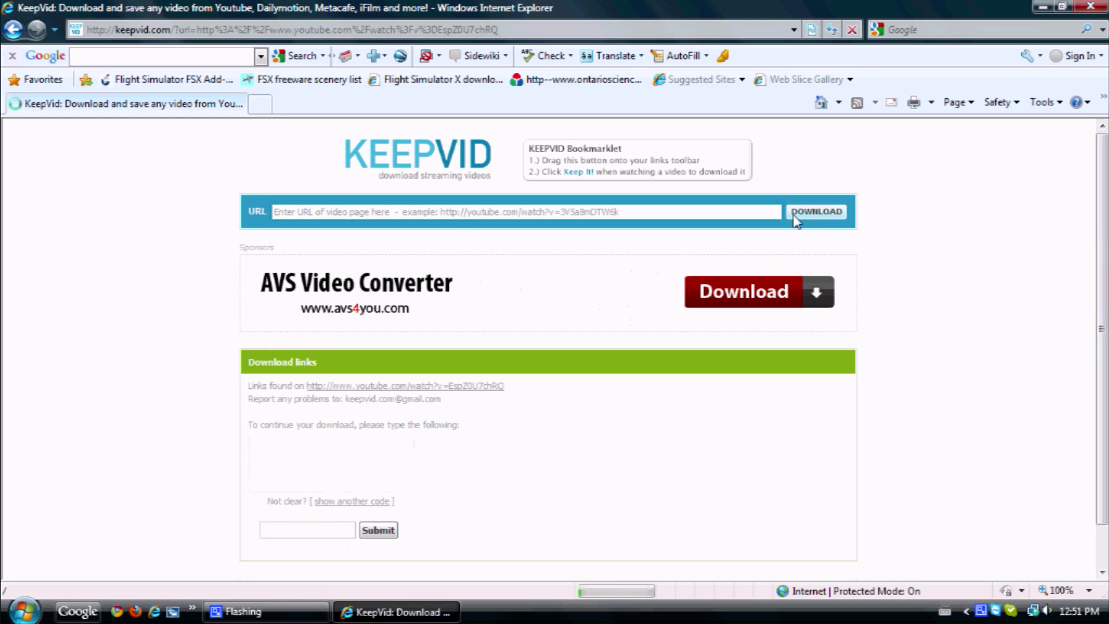
# Enter the verification word Decrowses and submit it
pyautogui.click(305, 529)
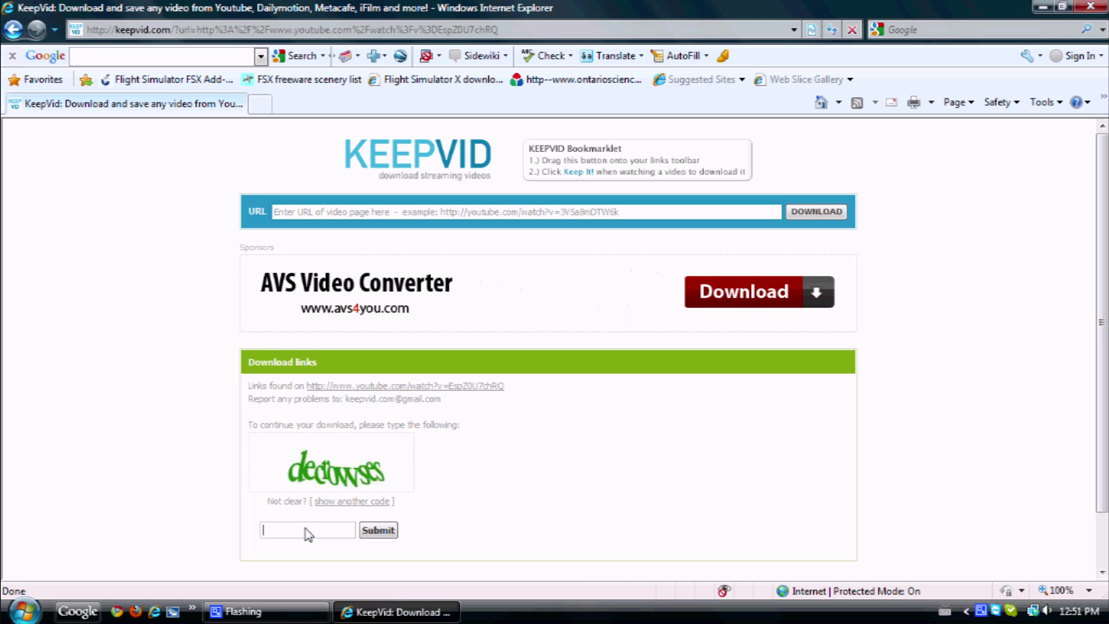
pyautogui.write('Dec')
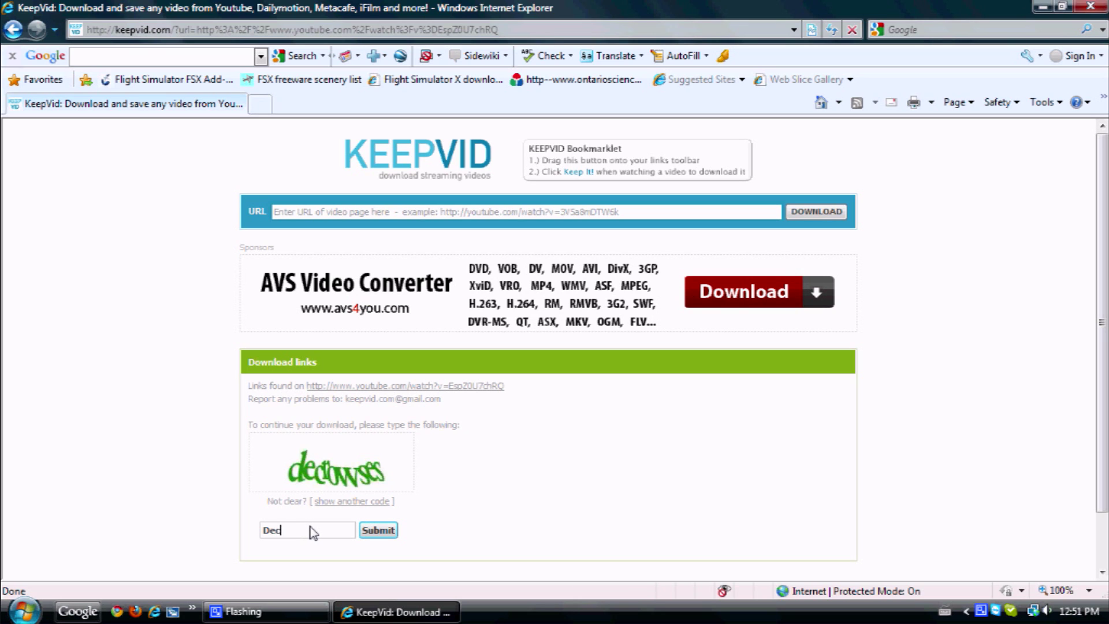
pyautogui.write('rowses')
pyautogui.click(378, 530)
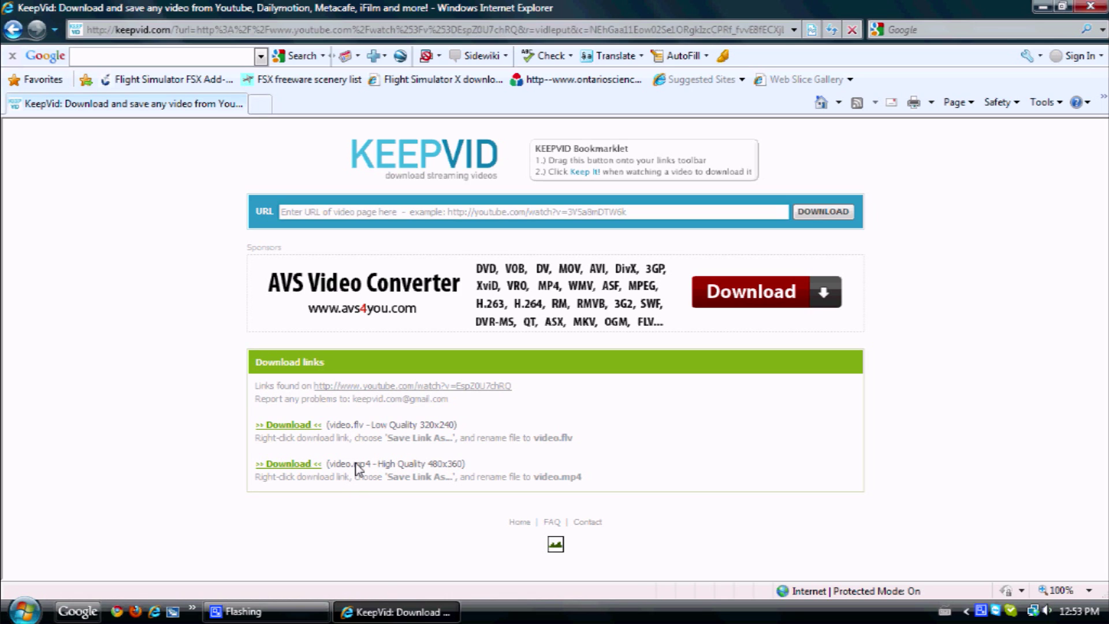
# Start downloading the High Quality 480x360 MP4 and choose to save the file
pyautogui.moveTo(354, 467); pyautogui.dragTo(382, 468)
pyautogui.click(390, 472)
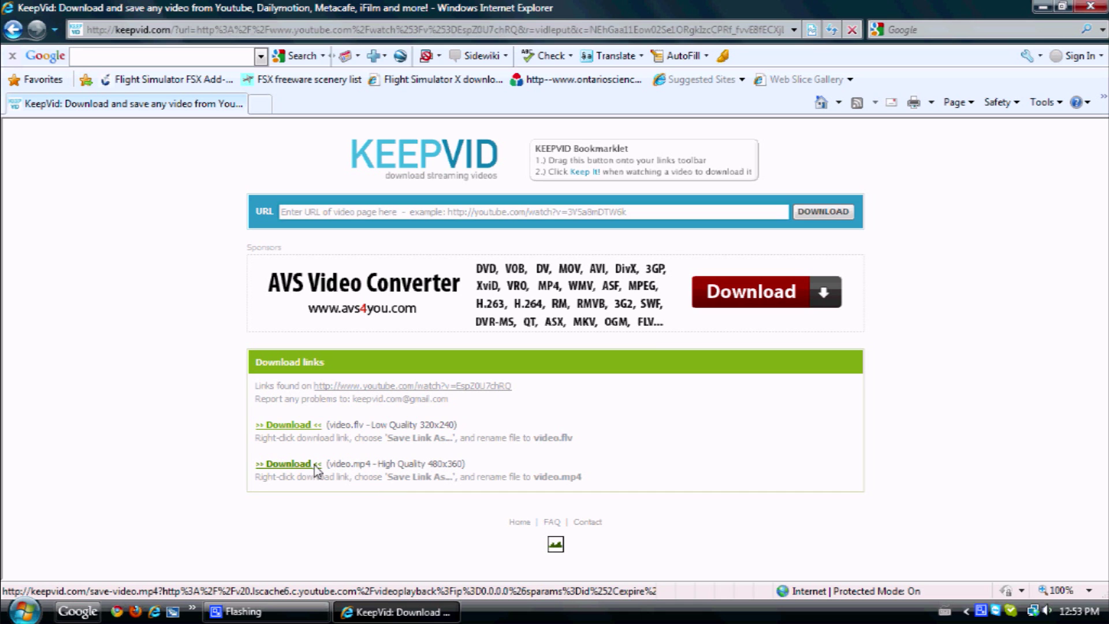
pyautogui.click(295, 465)
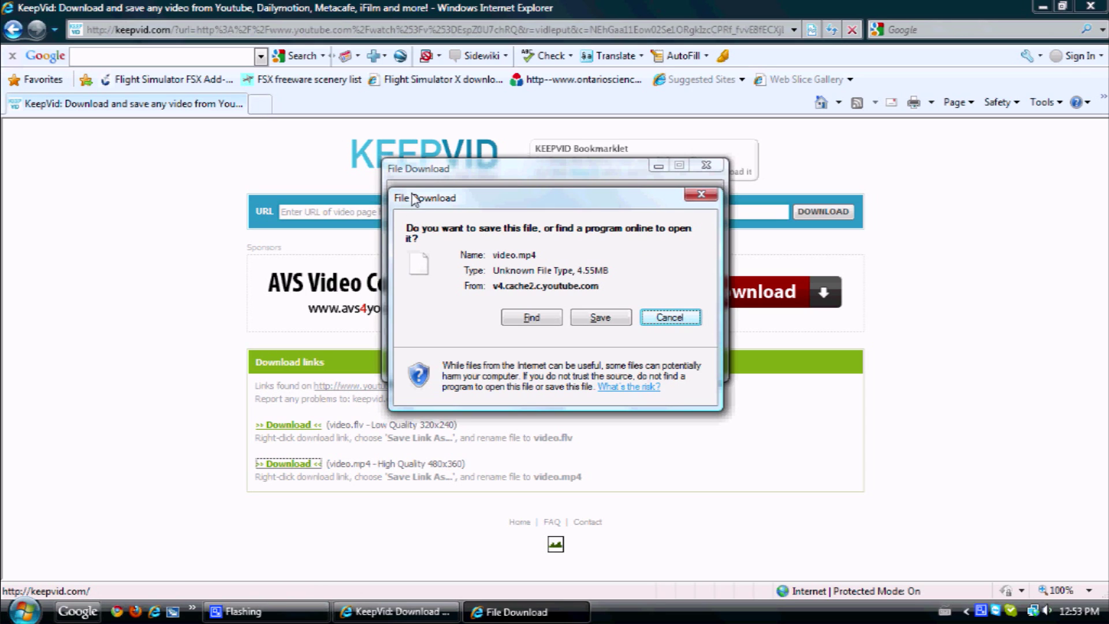
pyautogui.click(599, 318)
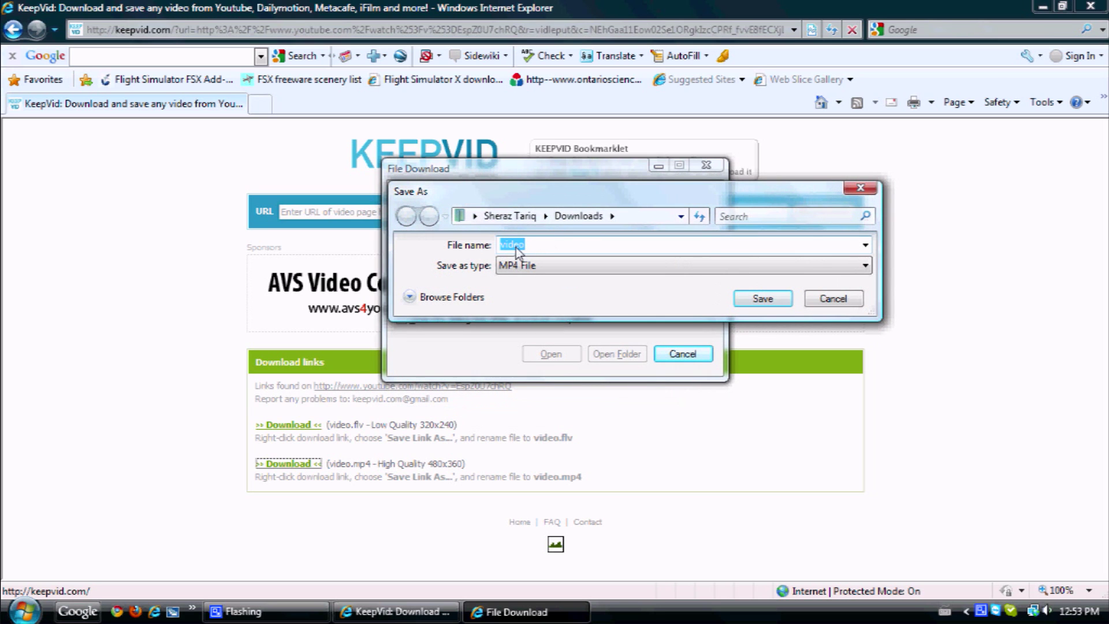
# Save the video into Downloads as Space.mp4 and dismiss the Download Complete notice
pyautogui.press('BackSpace')
pyautogui.write('Space')
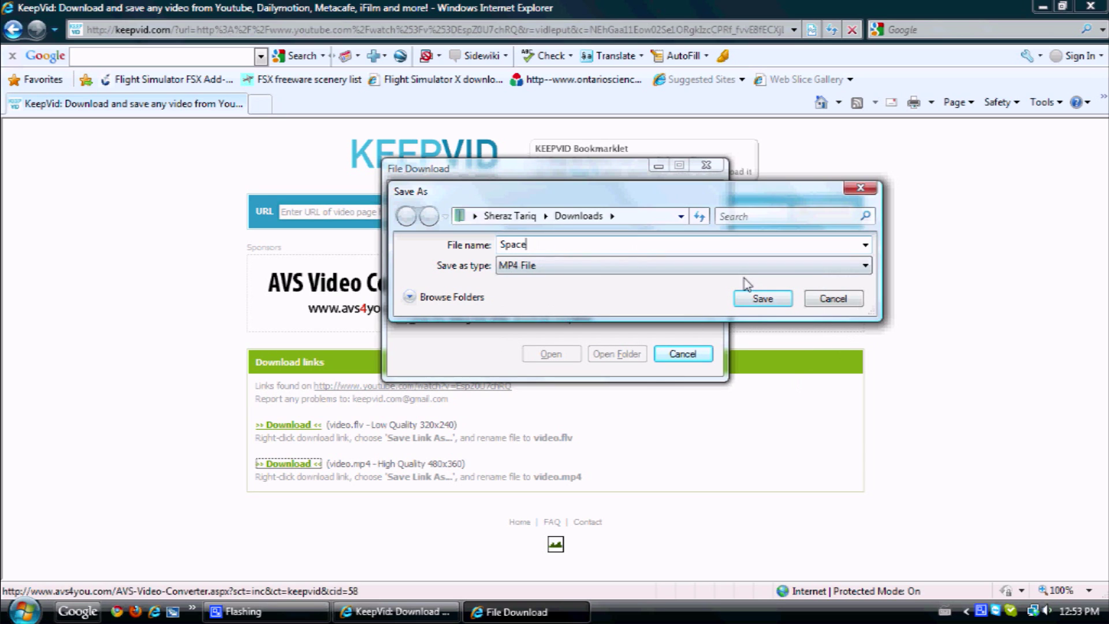
pyautogui.click(763, 299)
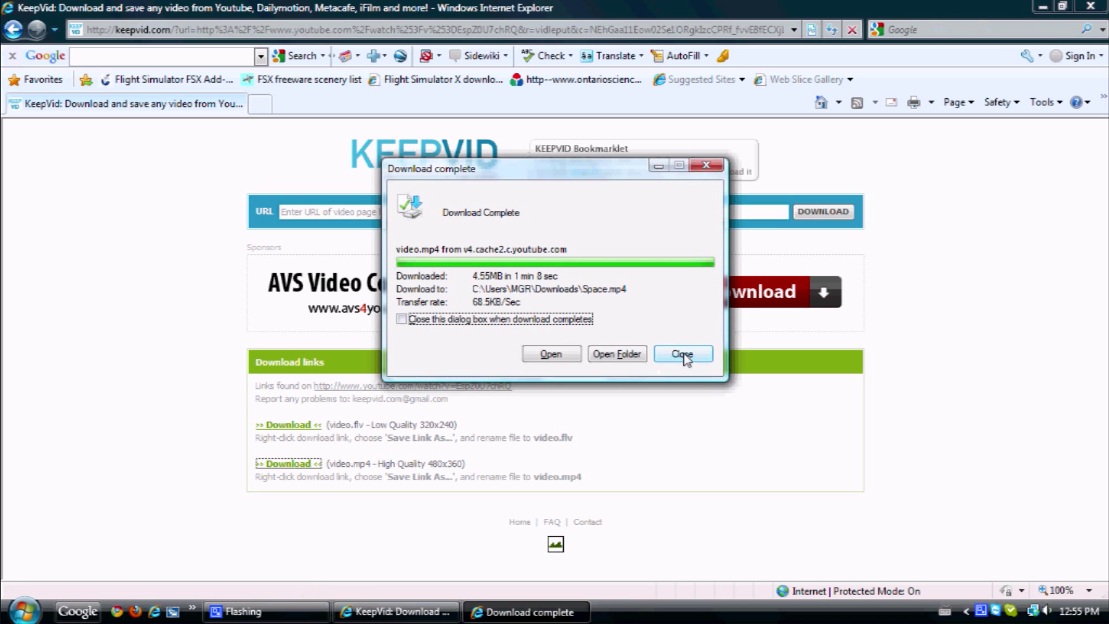
pyautogui.click(683, 354)
# Close the browser and open the Downloads folder from the user's personal folder
pyautogui.click(1090, 8)
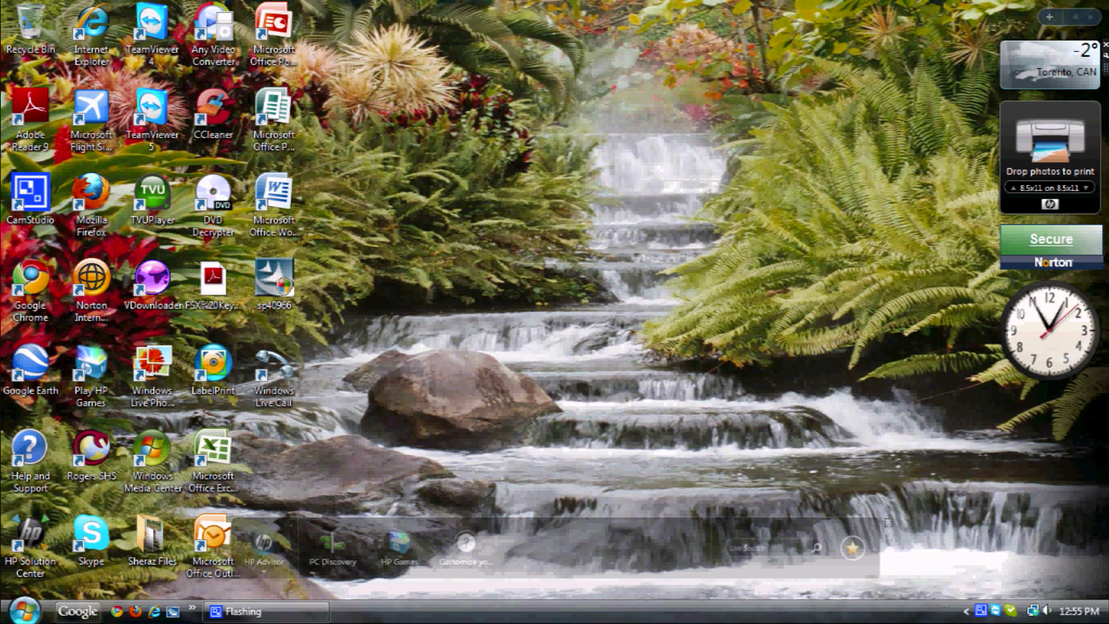
pyautogui.click(25, 611)
pyautogui.click(243, 237)
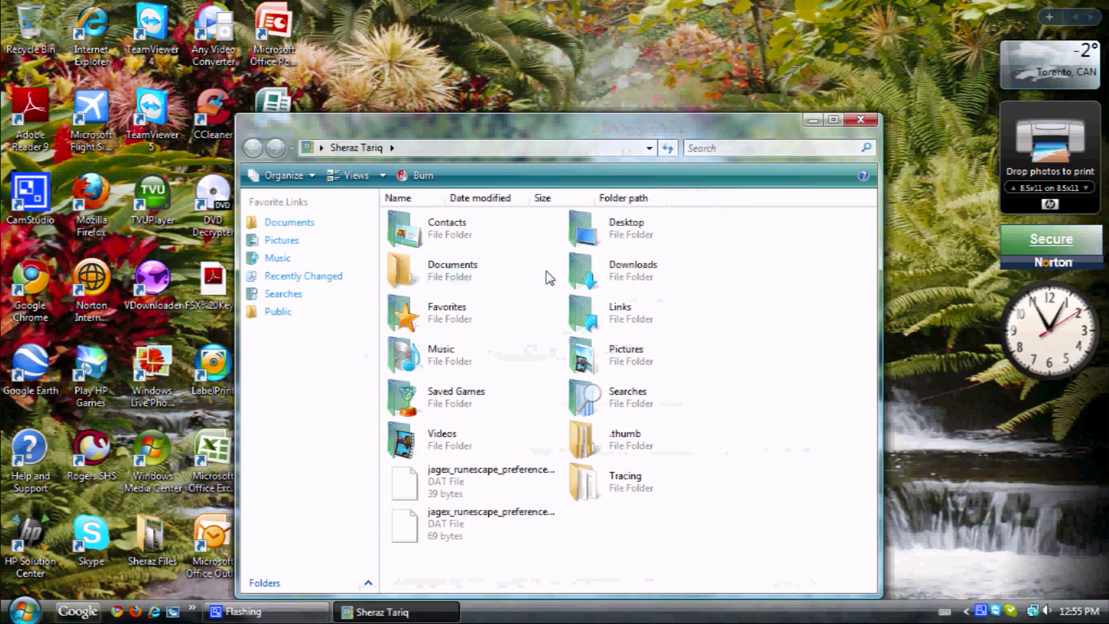
pyautogui.doubleClick(624, 274)
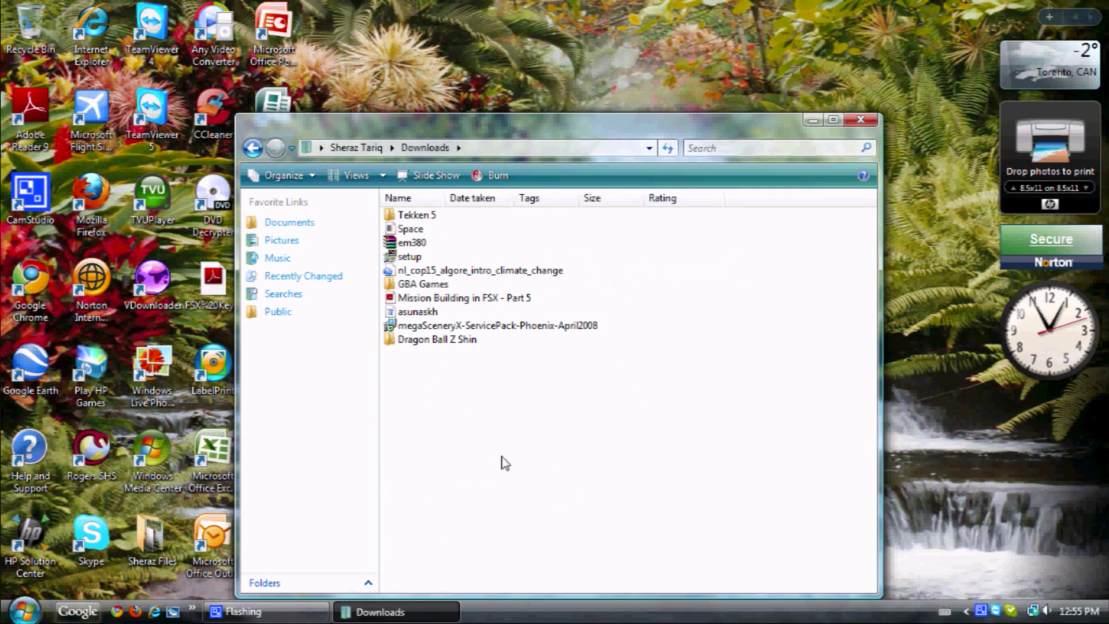
# Check the Space file's properties show the .mp4 type, close them and reposition the Downloads window
pyautogui.rightClick(412, 229)
pyautogui.click(465, 516)
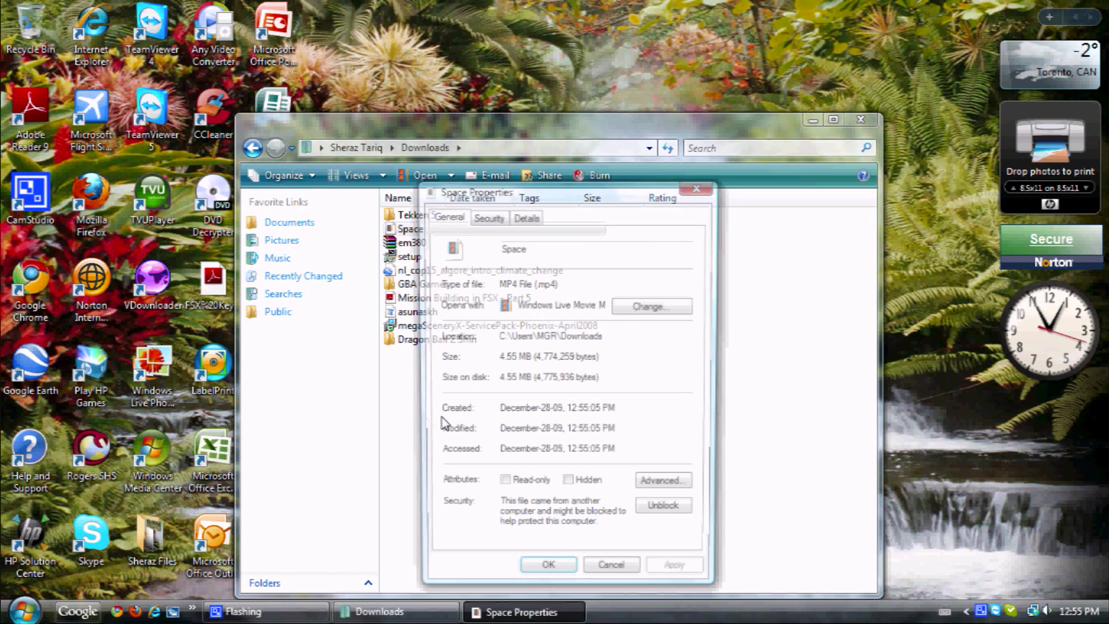
pyautogui.moveTo(535, 284); pyautogui.dragTo(561, 285)
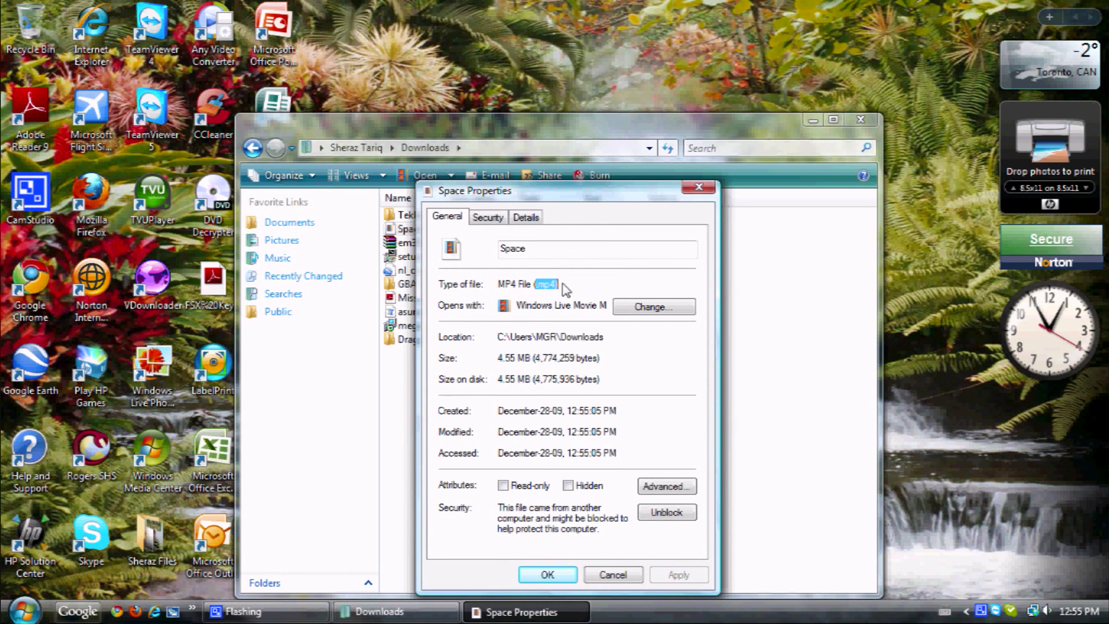
pyautogui.click(564, 284)
pyautogui.click(698, 189)
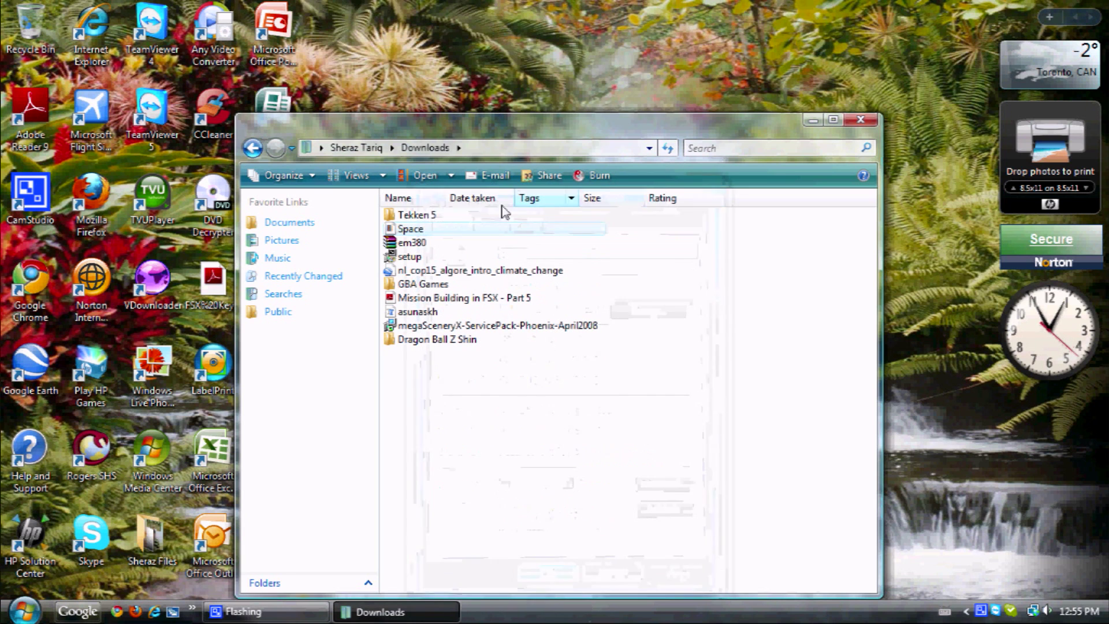
pyautogui.moveTo(468, 121); pyautogui.dragTo(604, 21)
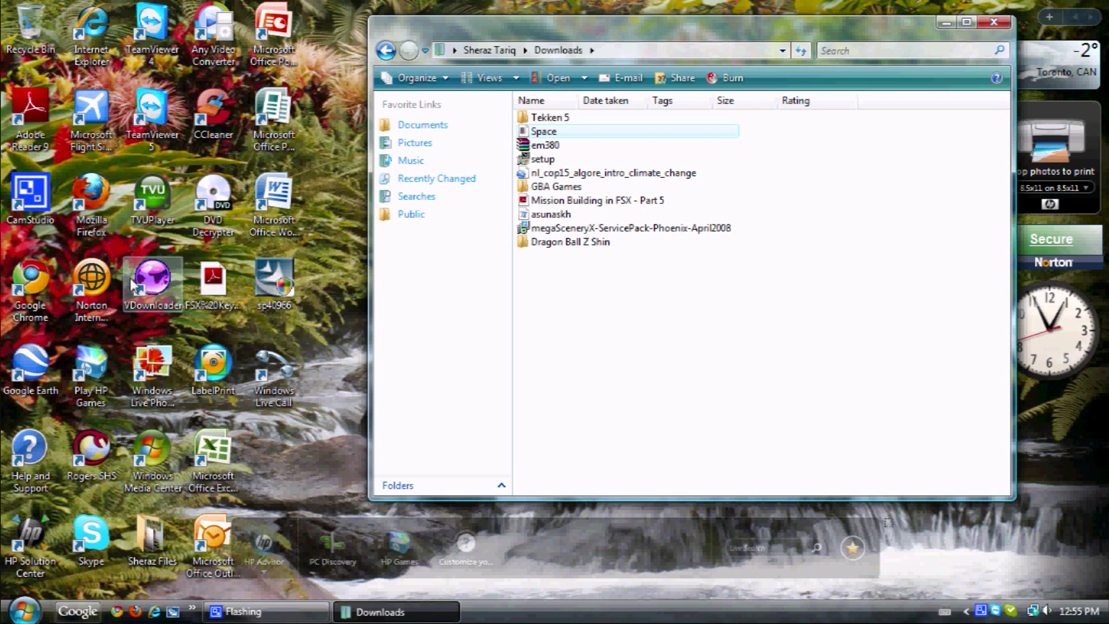
pyautogui.click(223, 27)
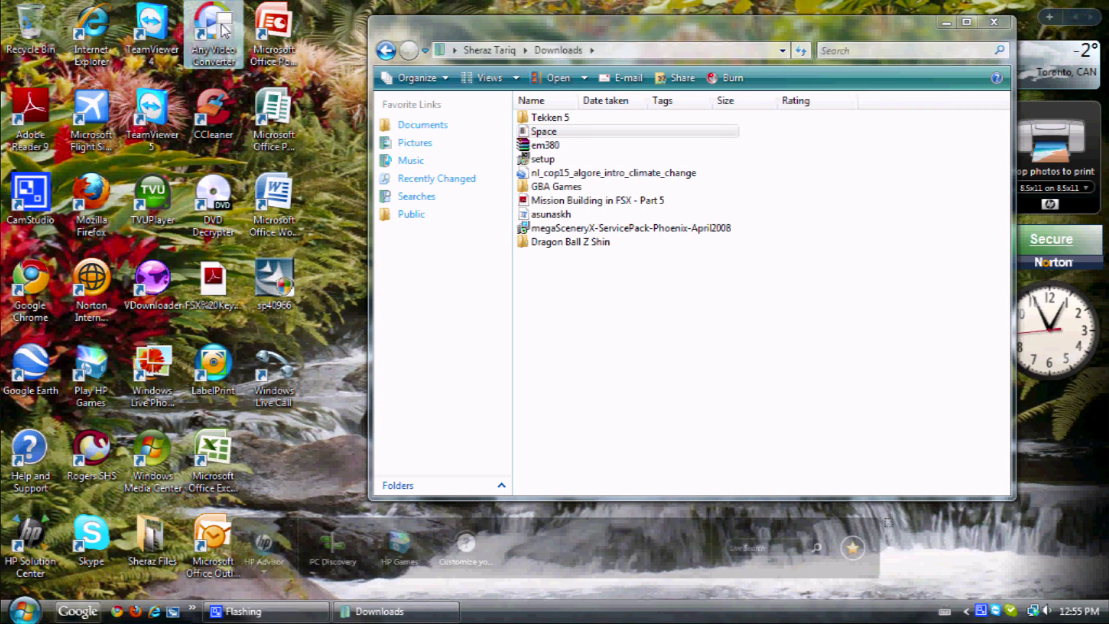
# Launch Any Video Converter, dismiss the update check and add Space.mp4 from Downloads
pyautogui.doubleClick(224, 28)
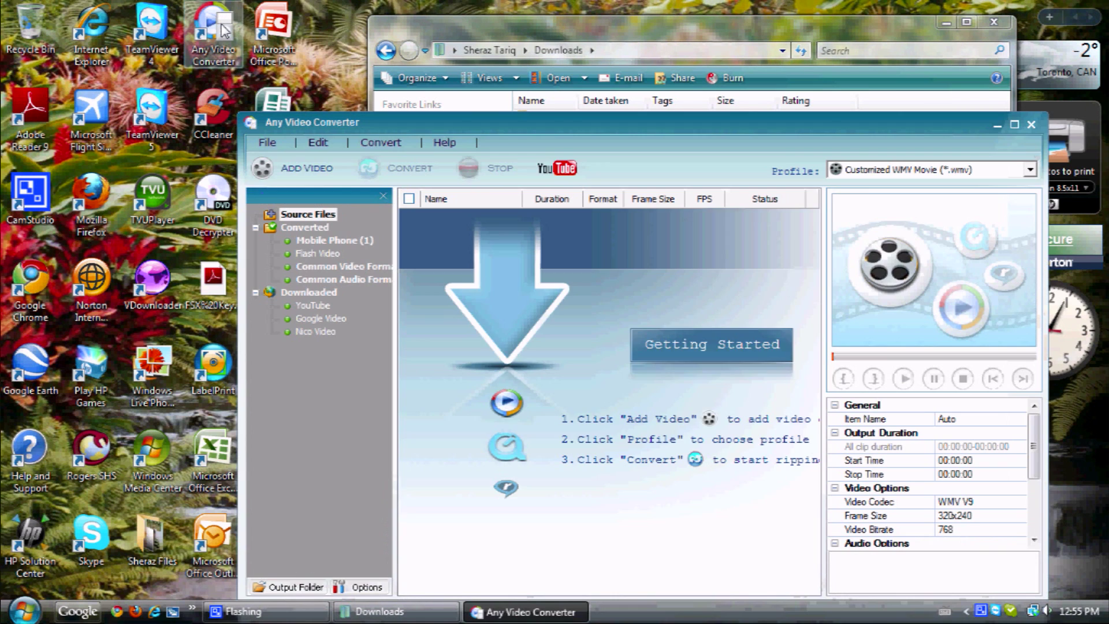
pyautogui.click(781, 296)
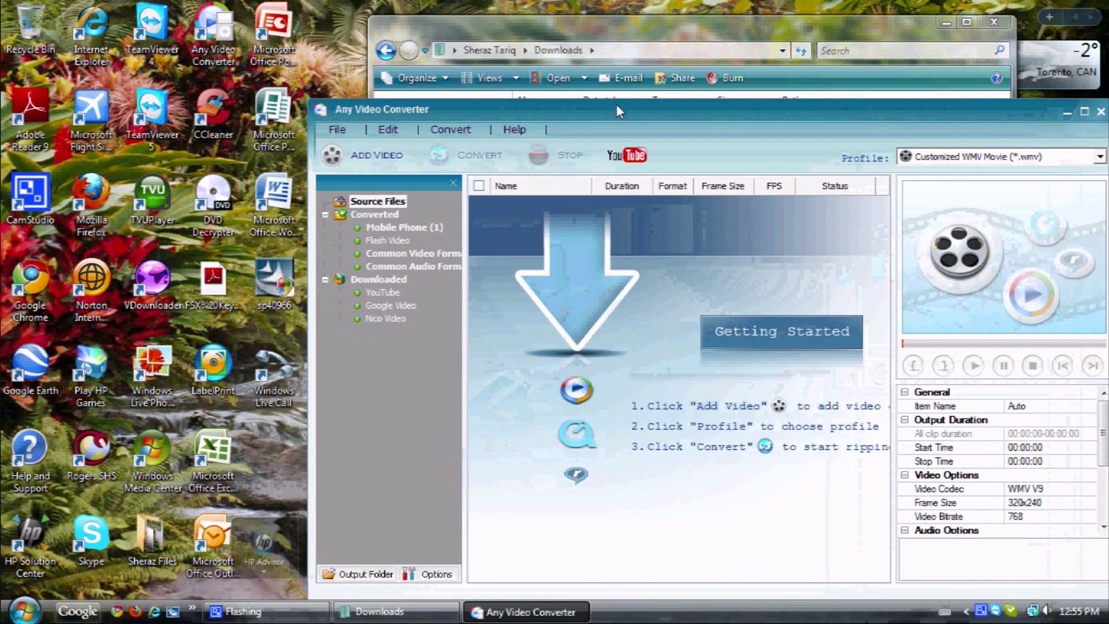
pyautogui.moveTo(544, 120); pyautogui.dragTo(514, 88)
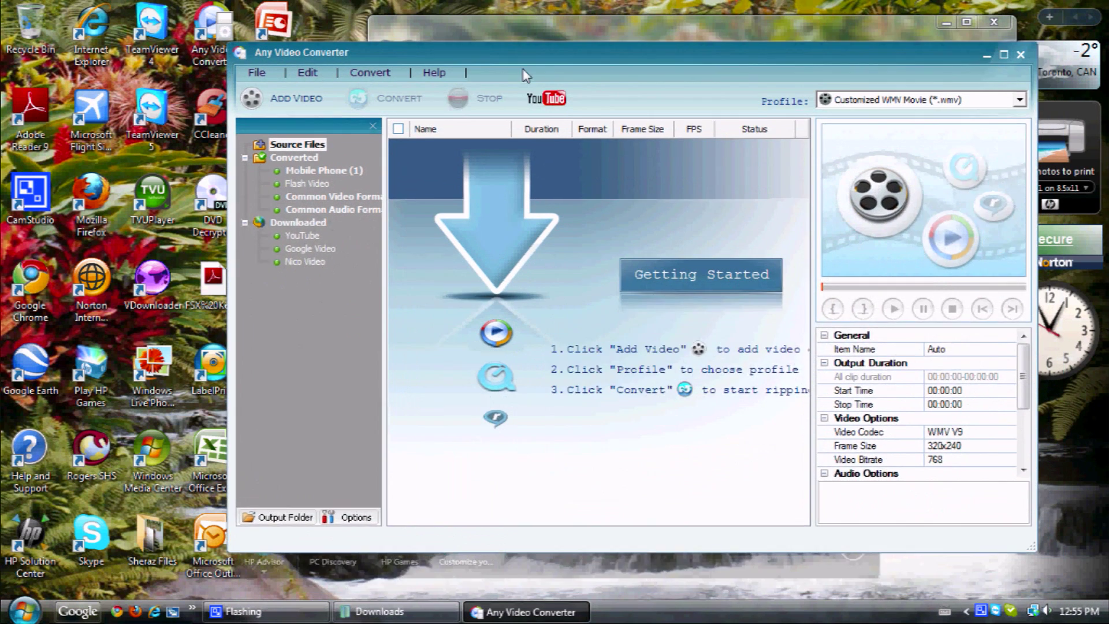
pyautogui.click(268, 135)
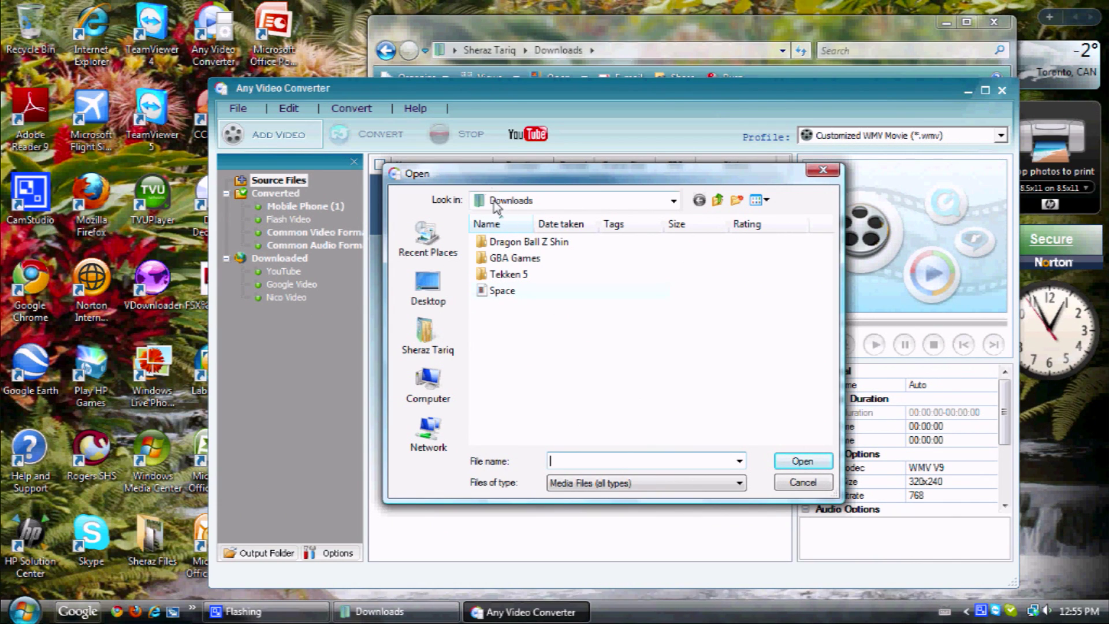
pyautogui.click(502, 291)
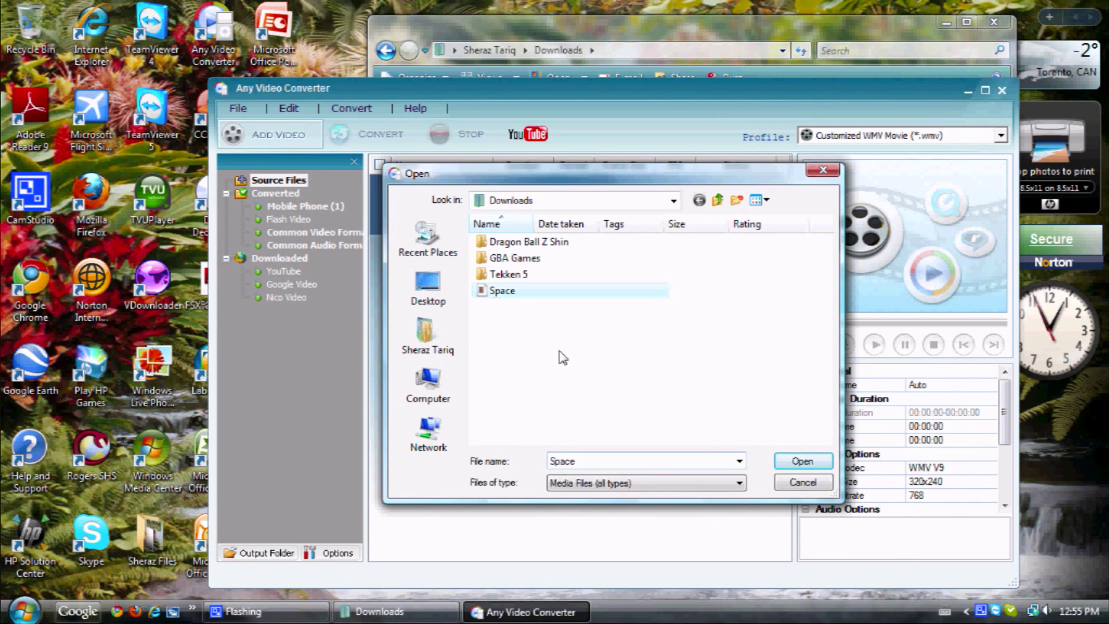
pyautogui.click(789, 466)
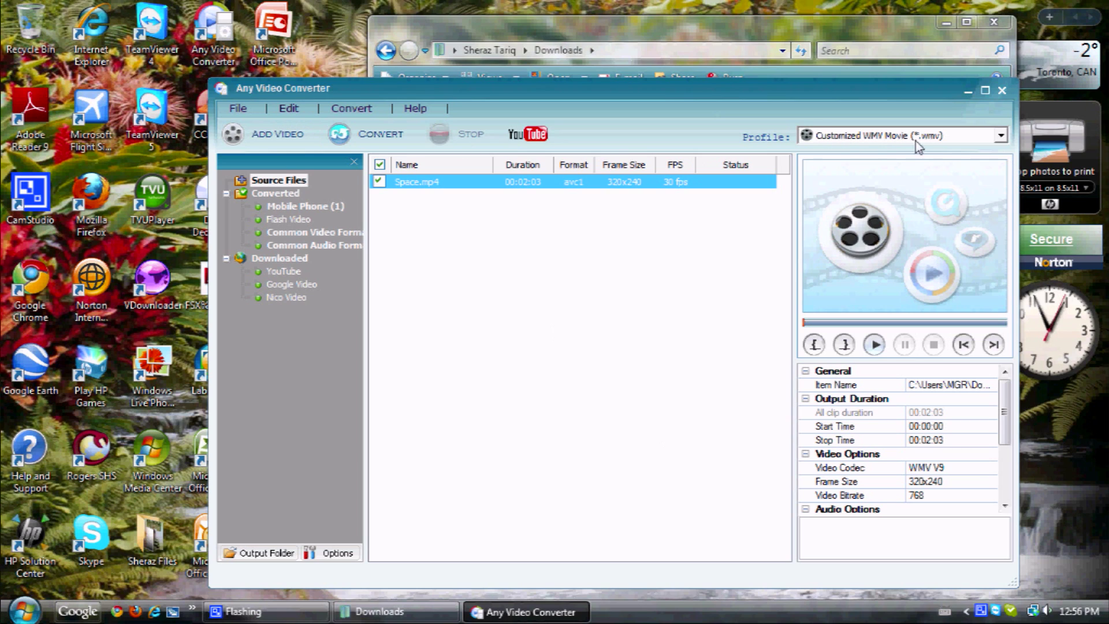
# Keep the Customized WMV Movie profile and convert Space.mp4 to WMV
pyautogui.click(962, 139)
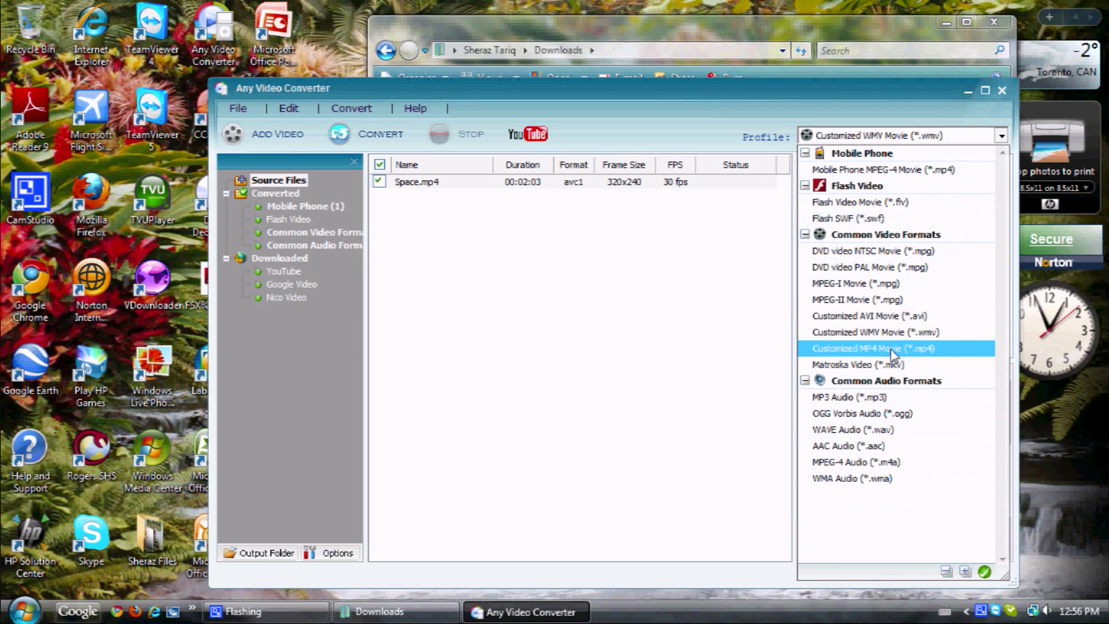
pyautogui.click(893, 334)
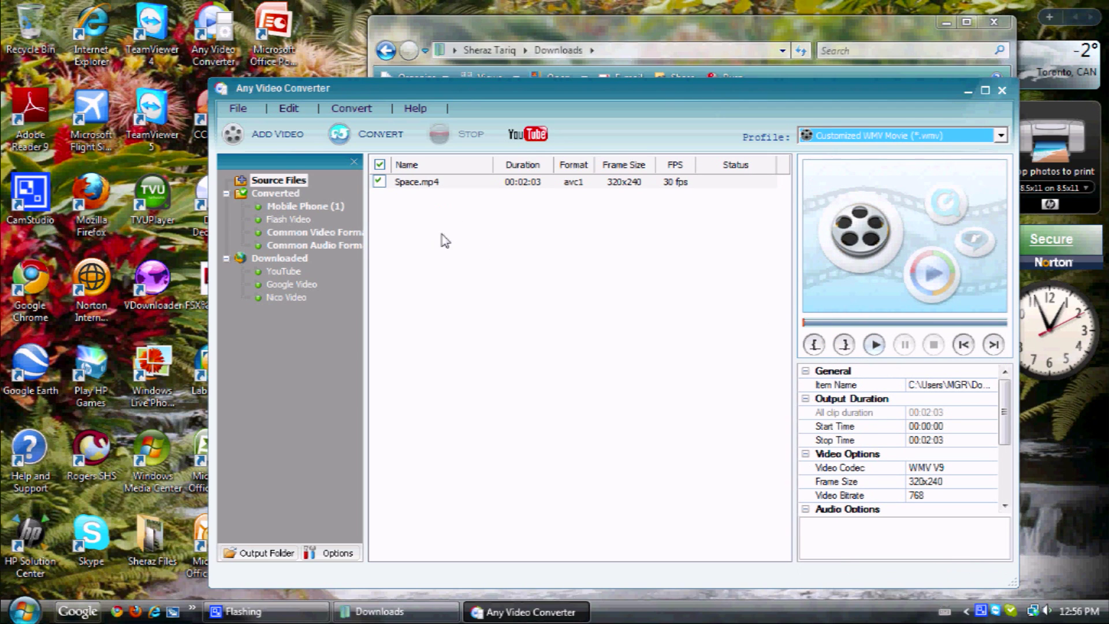
pyautogui.click(378, 134)
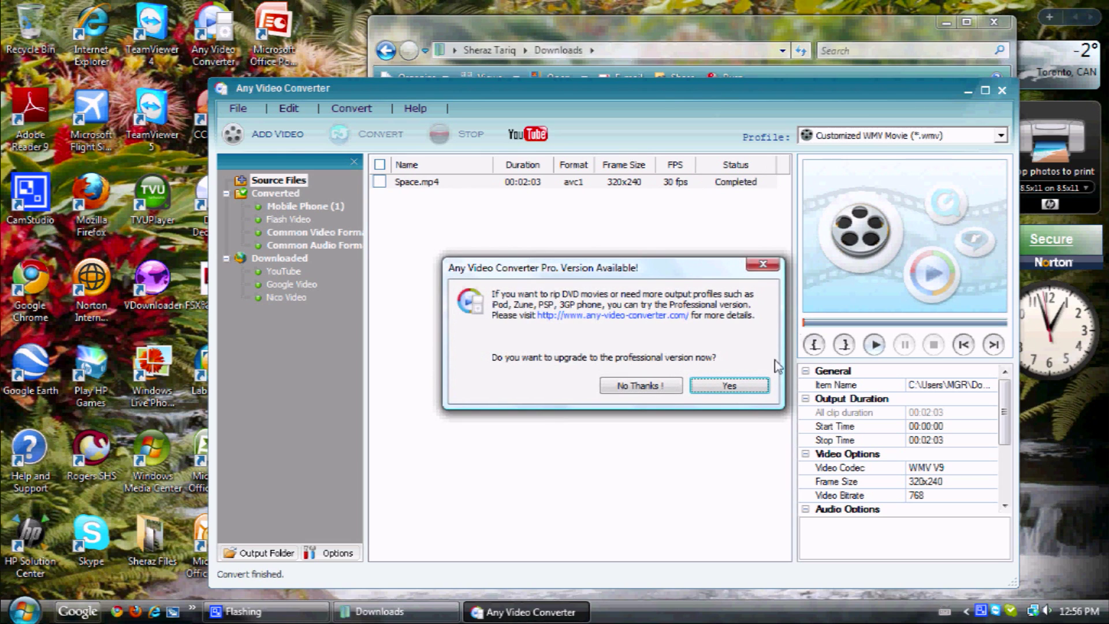
# Decline the upgrade offer and play the converted Space_WMV V9 file from the output folder
pyautogui.click(763, 265)
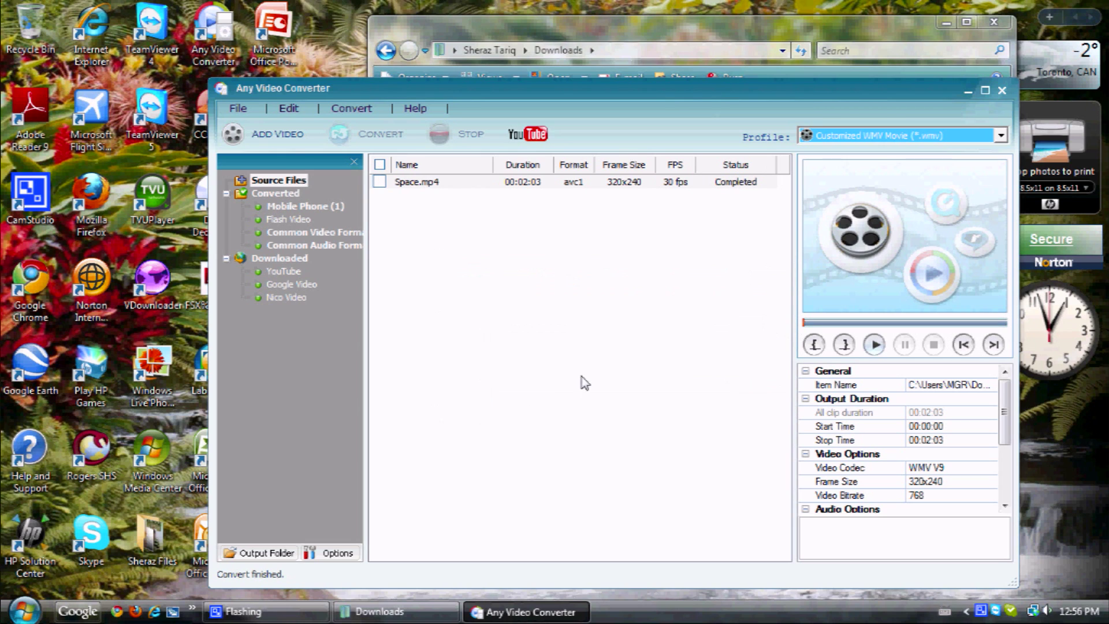
pyautogui.click(257, 554)
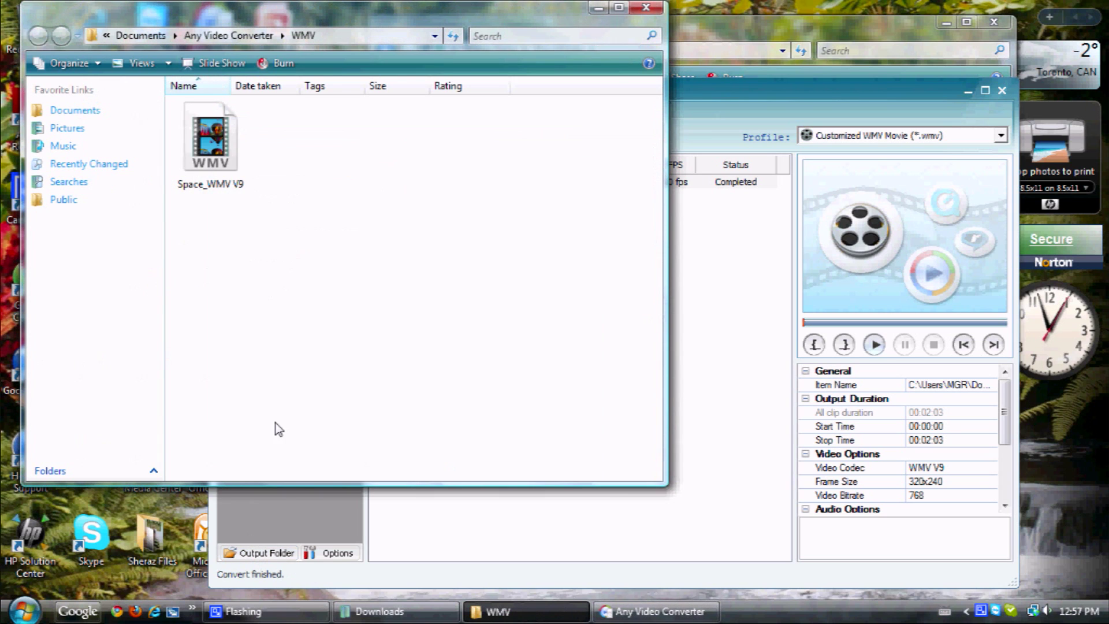
pyautogui.moveTo(264, 312); pyautogui.dragTo(199, 173)
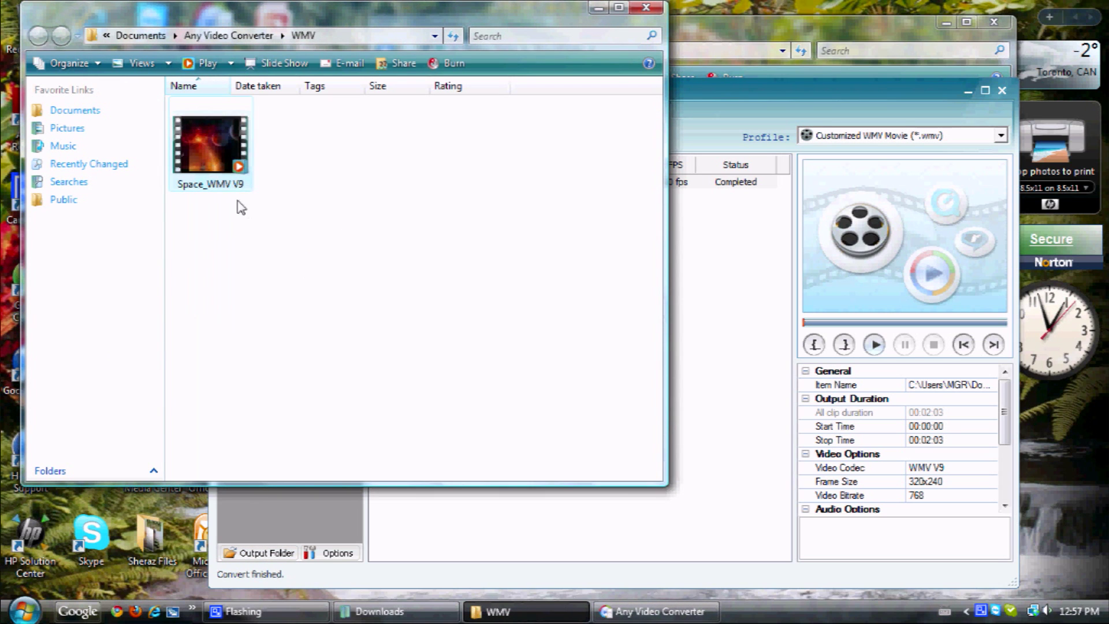
pyautogui.doubleClick(211, 152)
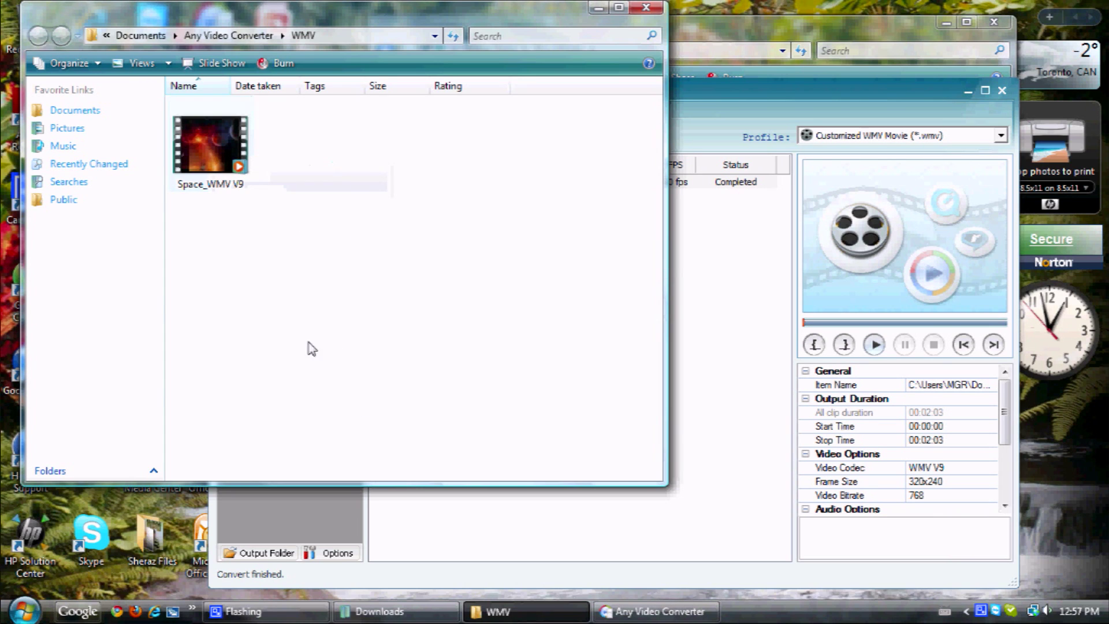
# Finish checking the converted file and close the output folder window
pyautogui.moveTo(277, 305); pyautogui.dragTo(169, 117)
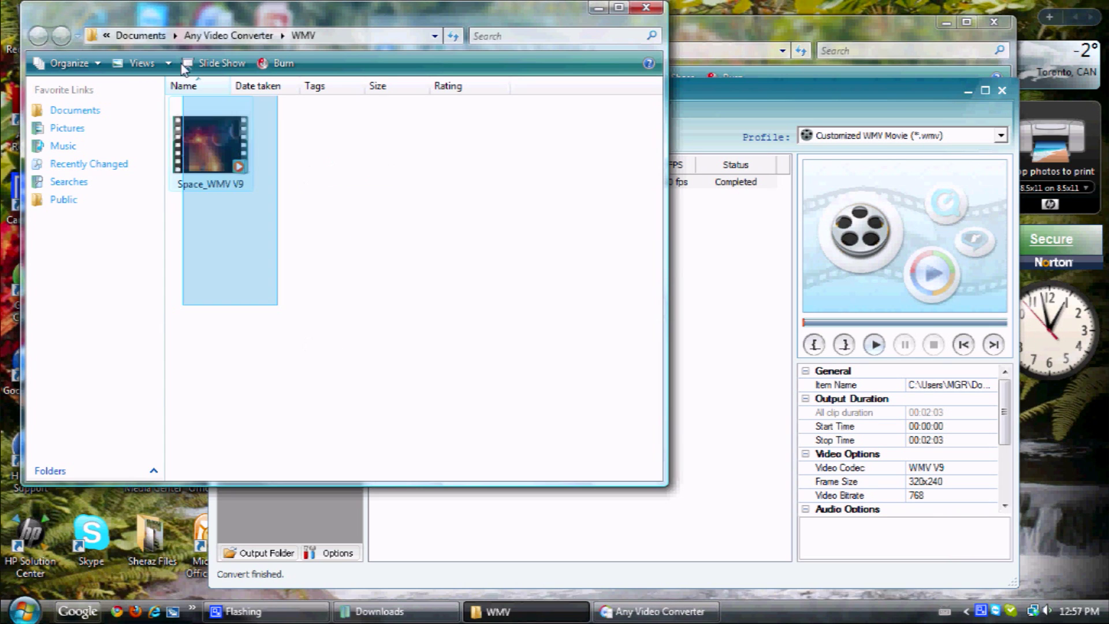
pyautogui.click(381, 238)
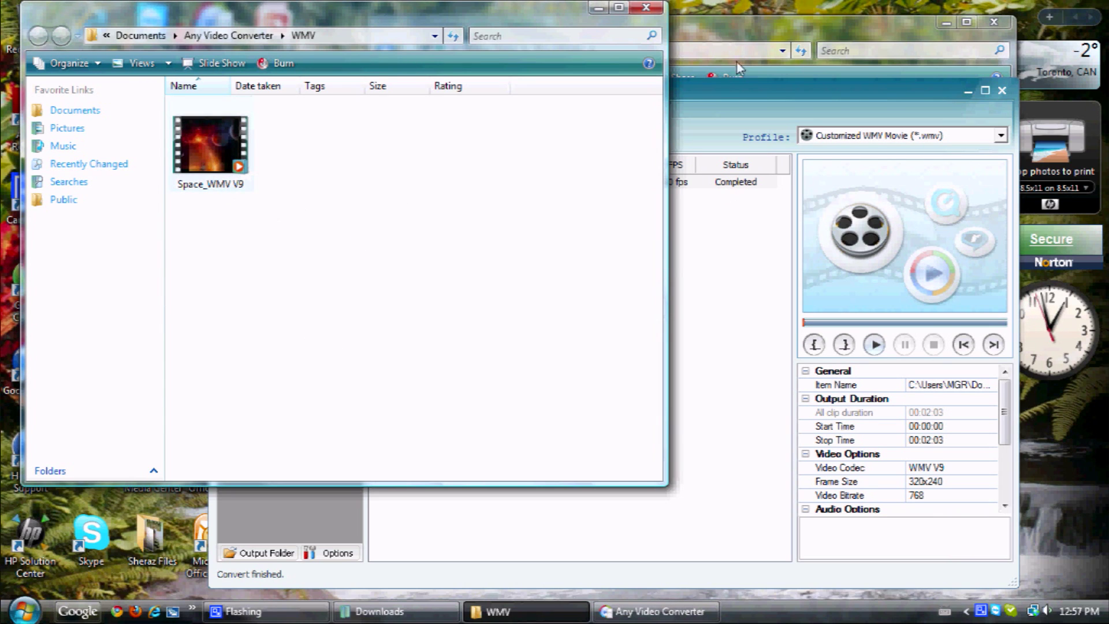
pyautogui.click(646, 8)
# Minimize and restore Any Video Converter, view the Profile list, then close the app
pyautogui.moveTo(570, 96); pyautogui.dragTo(546, 104)
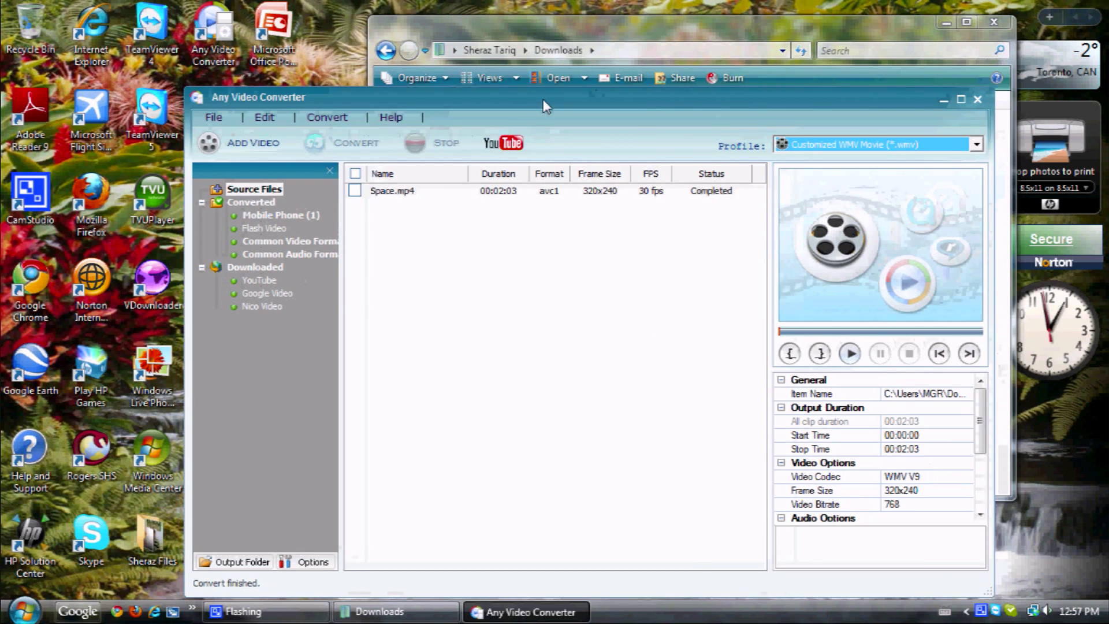
pyautogui.click(942, 99)
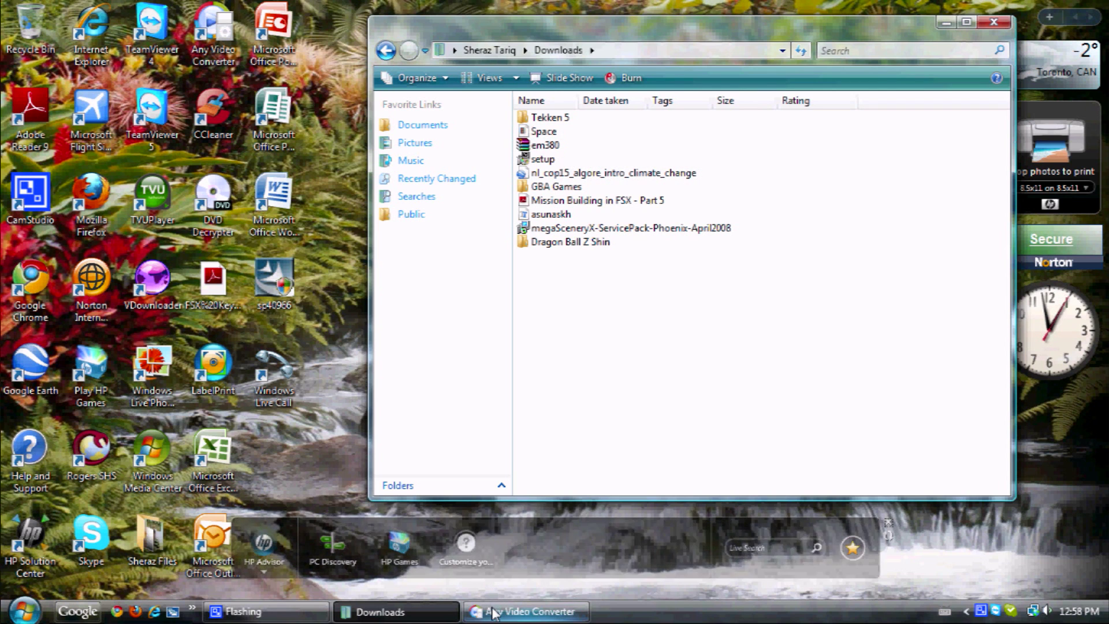
pyautogui.click(521, 610)
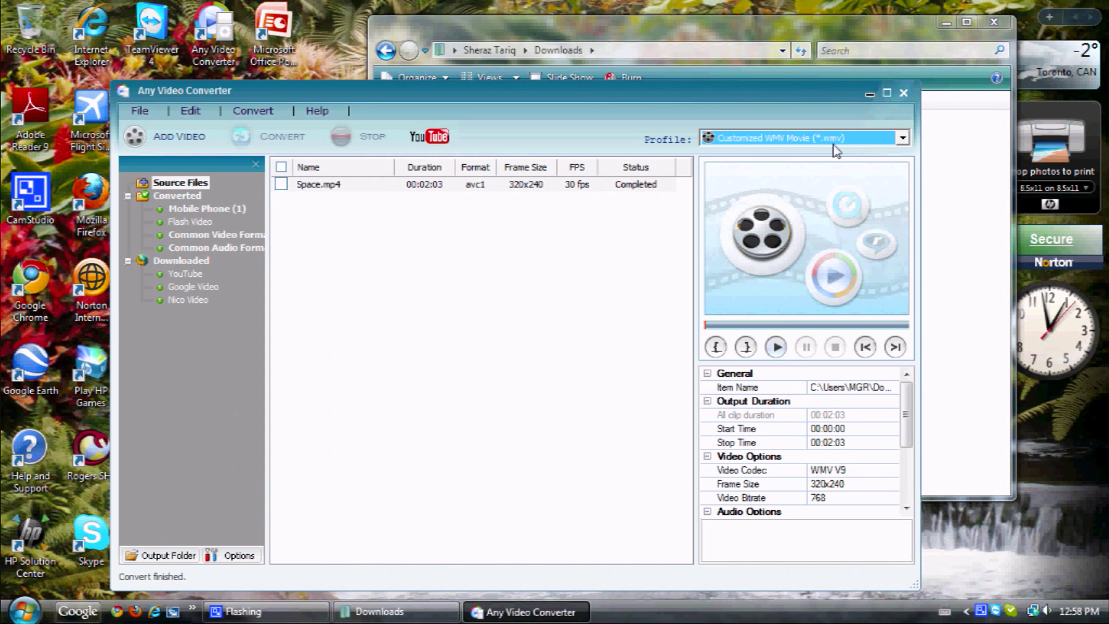
pyautogui.click(857, 140)
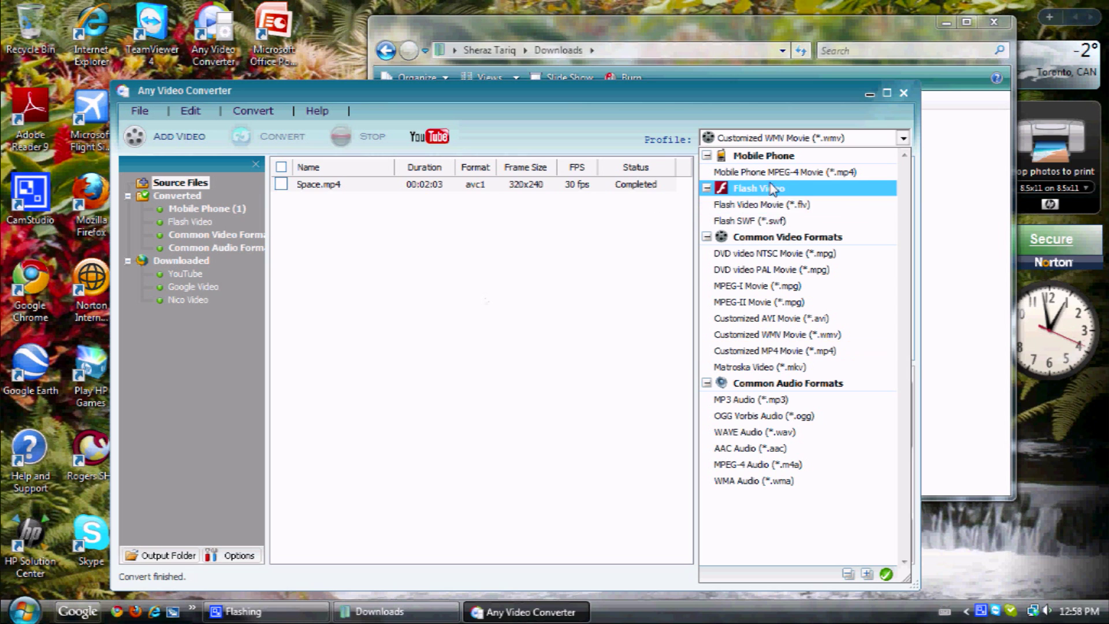
pyautogui.click(904, 92)
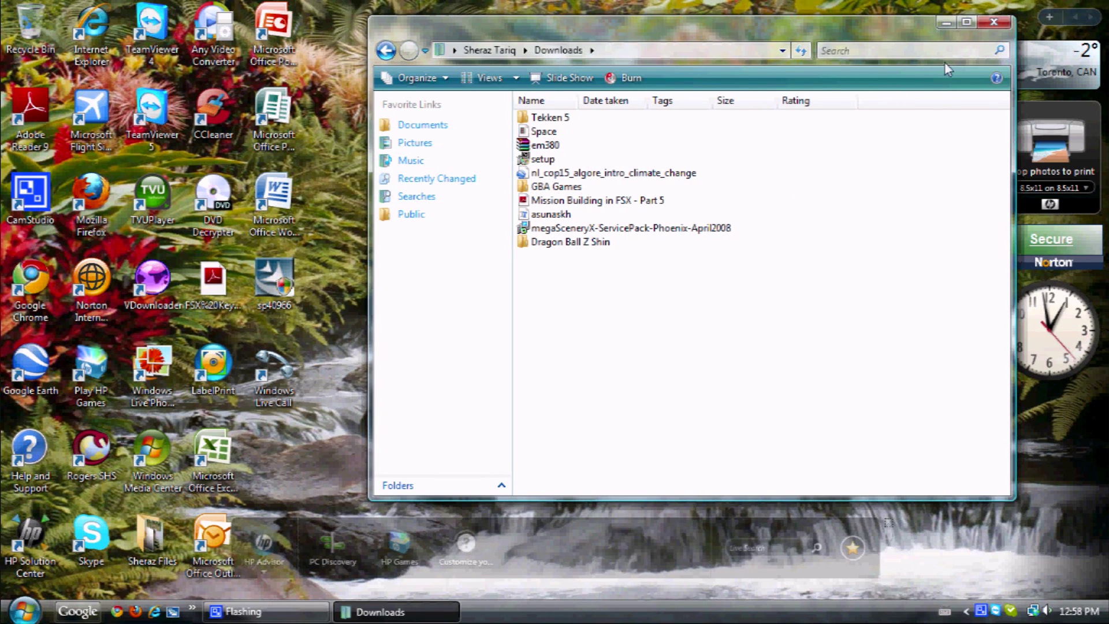
# Close the Downloads folder window so only the desktop remains
pyautogui.click(994, 22)
pyautogui.moveTo(583, 309); pyautogui.dragTo(557, 234)
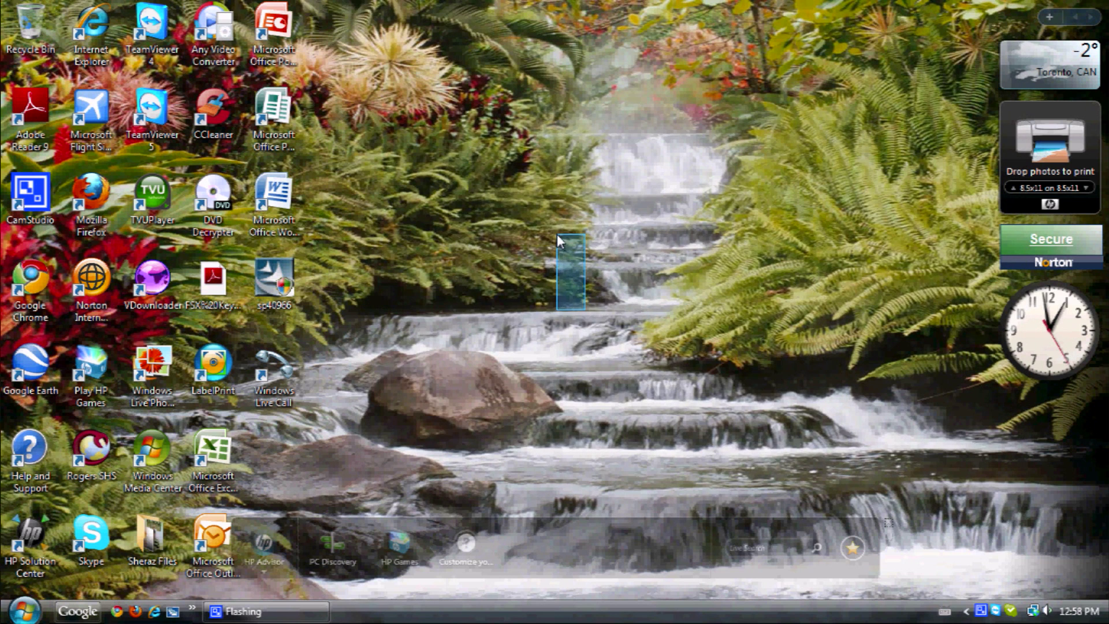
pyautogui.rightClick(557, 235)
pyautogui.click(580, 274)
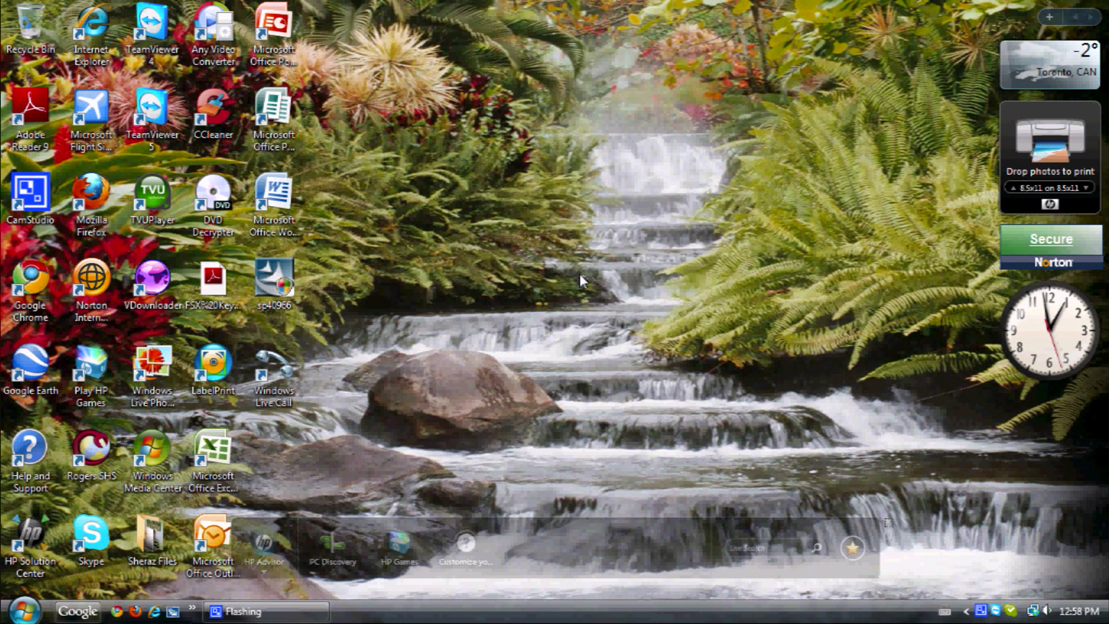